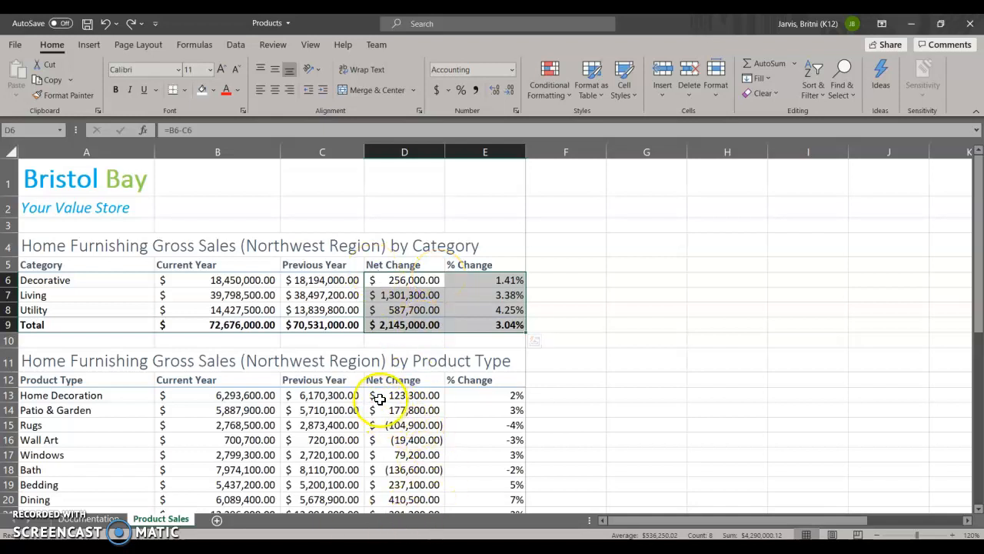
Step: Highlight values less than 0 in D6:E9 and D13:E27 using Light Red Fill with Dark Red Text
drag(374, 395, 496, 482)
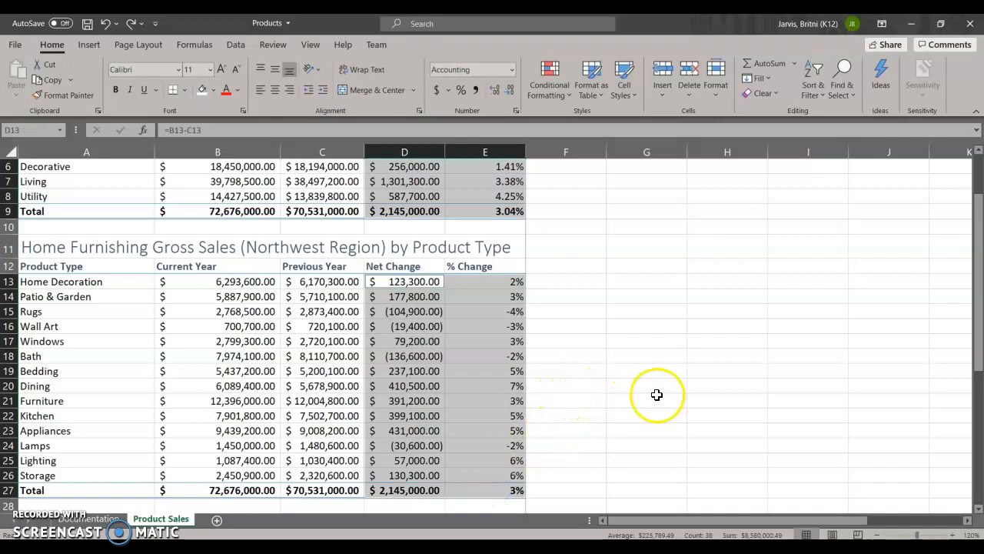
scroll(656, 395, up, 1)
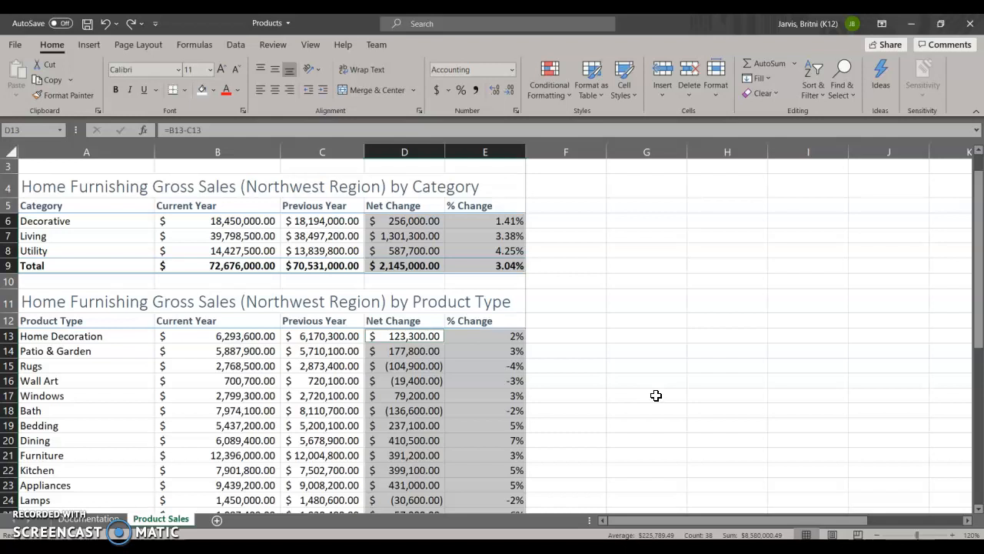
click(569, 93)
mouse_move(570, 121)
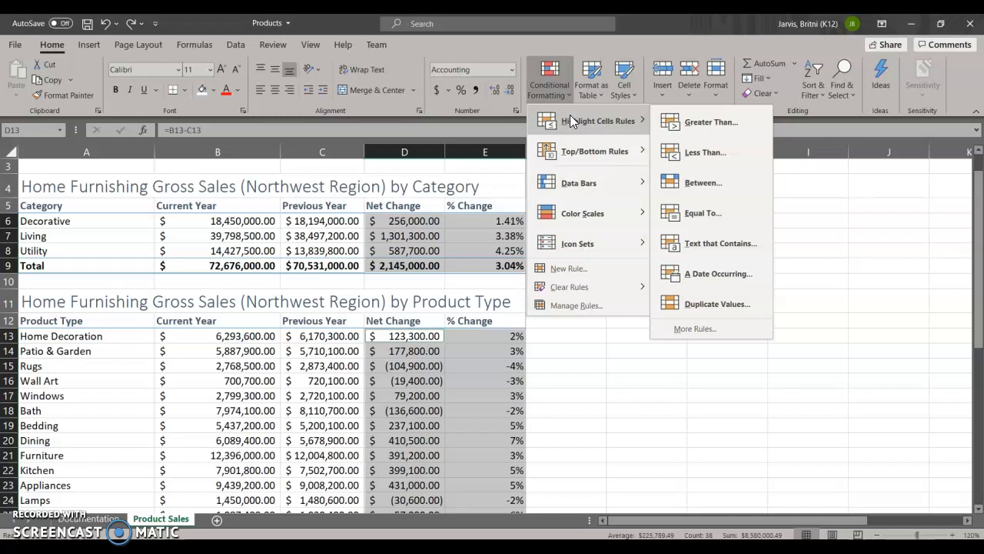
click(694, 153)
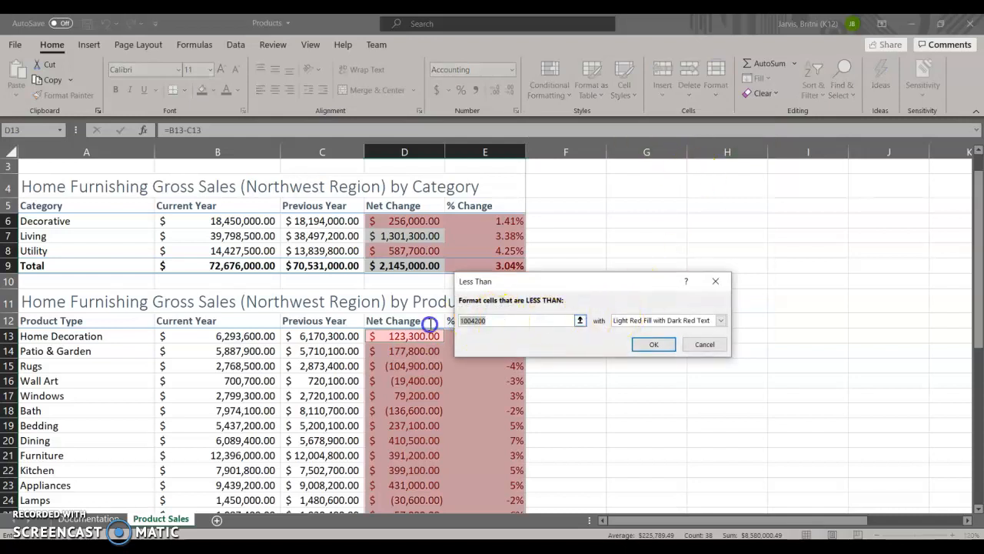
text(0)
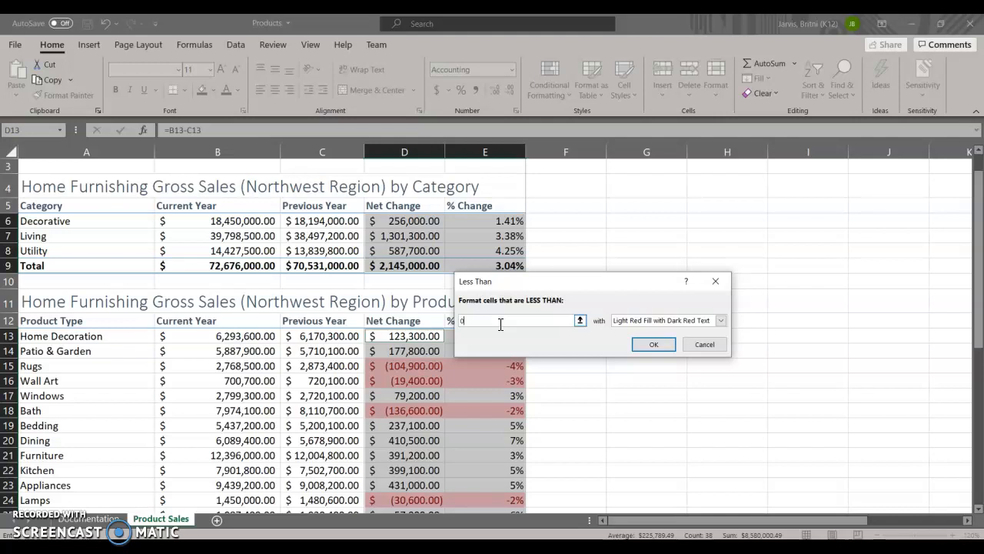
click(720, 322)
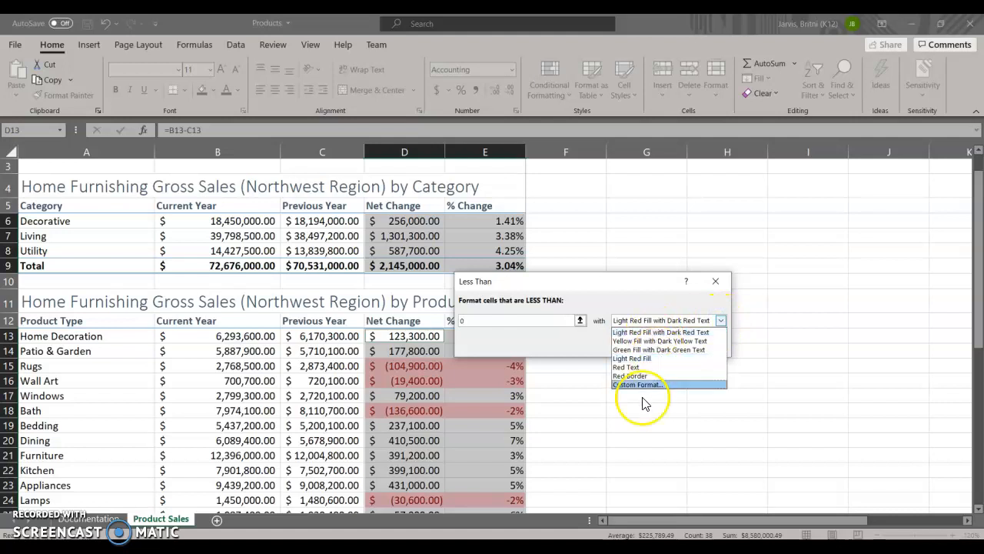
click(575, 343)
click(660, 346)
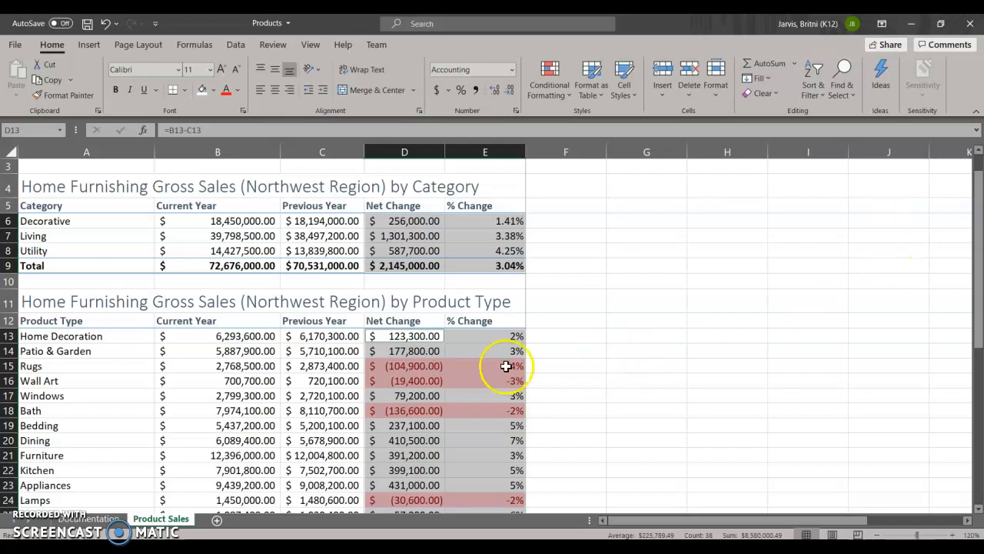
click(566, 395)
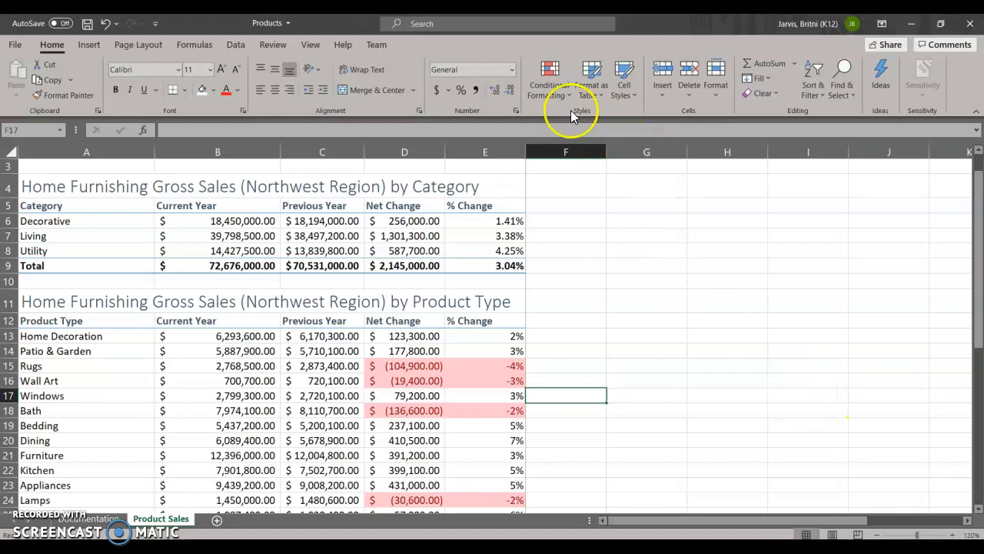
Step: Total January's monthly sales in C45 with a SUM of C31:C44 and fill the formula across to O45
scroll(538, 246, down, 3)
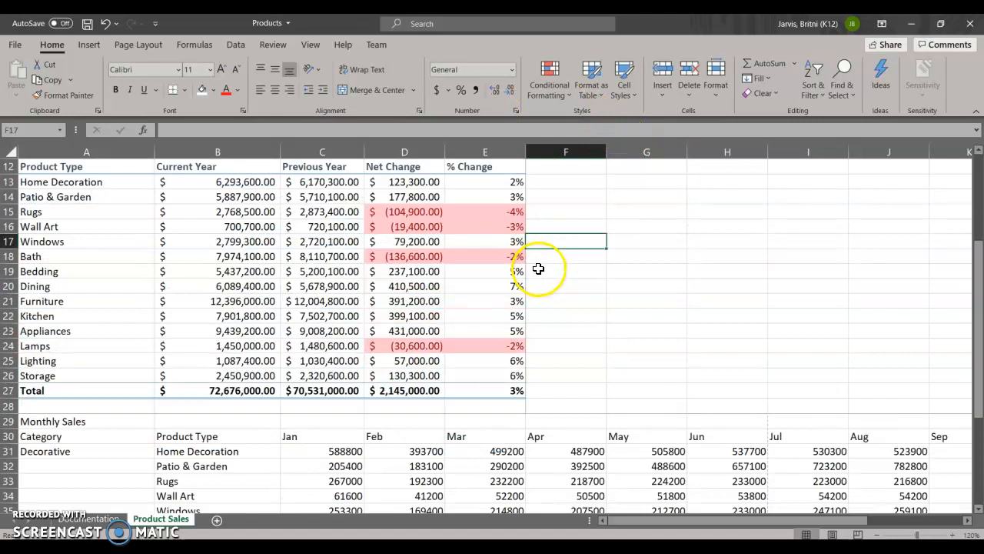
scroll(536, 265, down, 2)
scroll(535, 320, down, 1)
scroll(376, 378, down, 1)
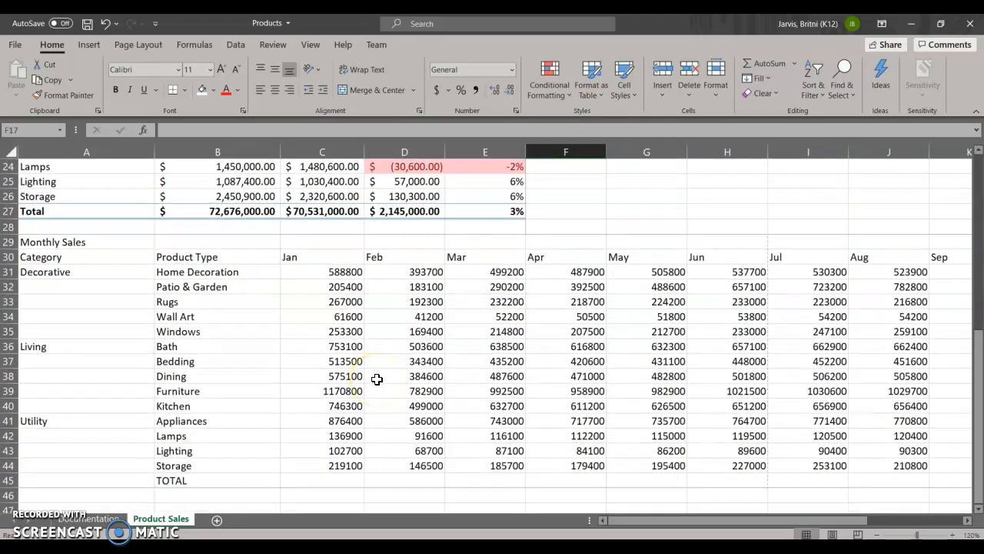
click(325, 481)
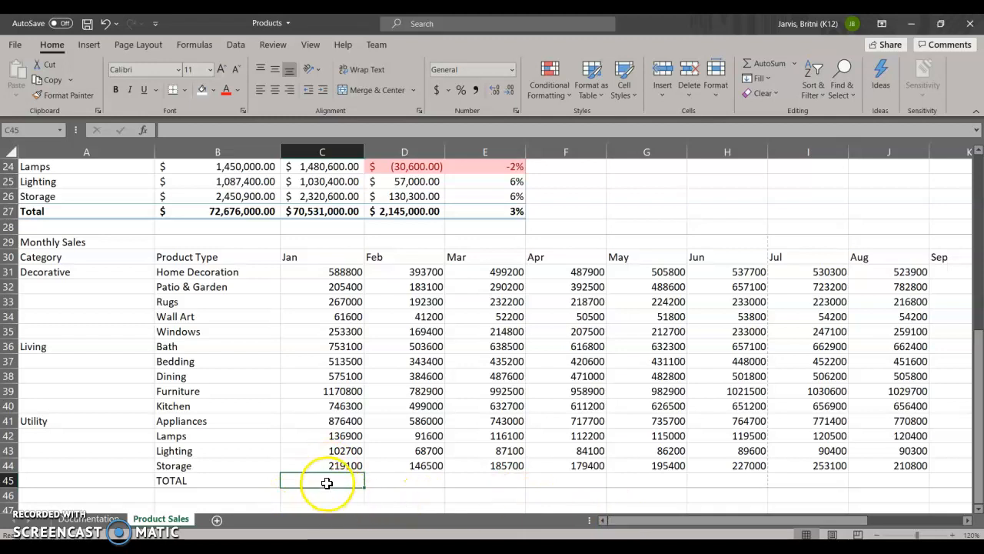
click(796, 64)
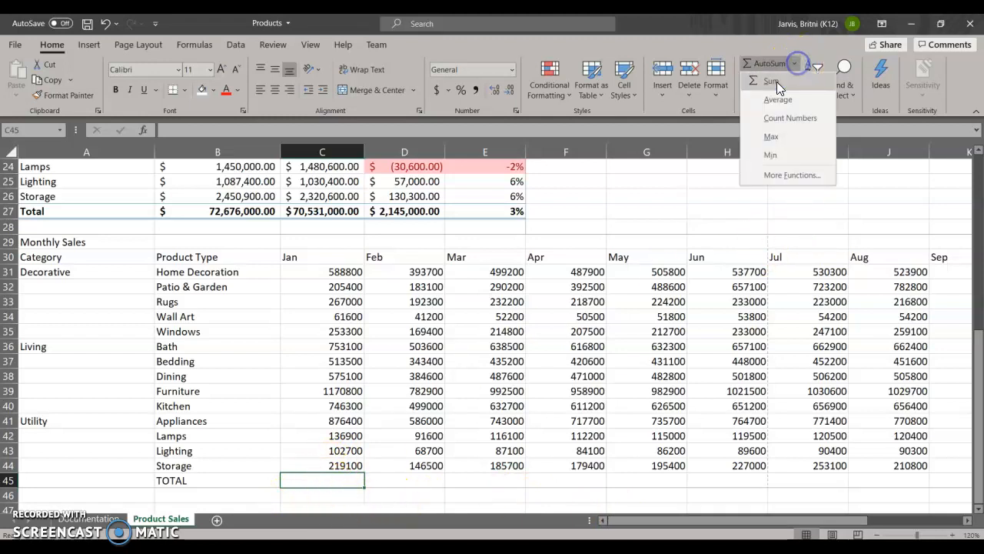
click(776, 81)
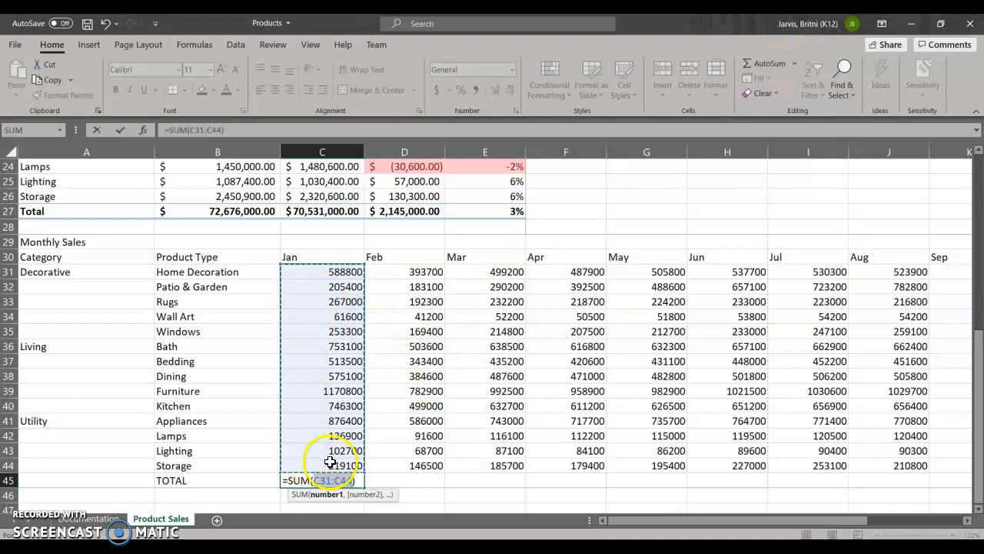
key(Return)
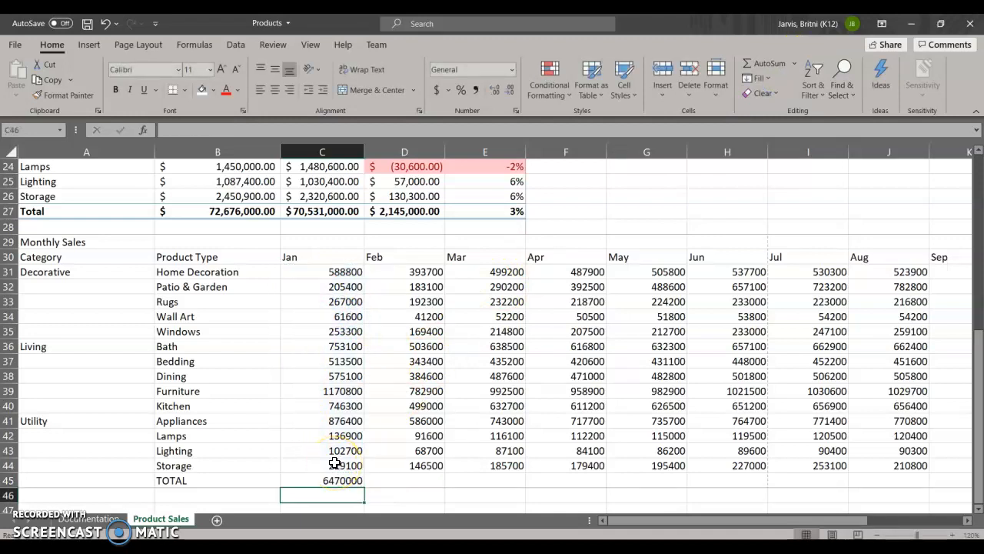
click(351, 482)
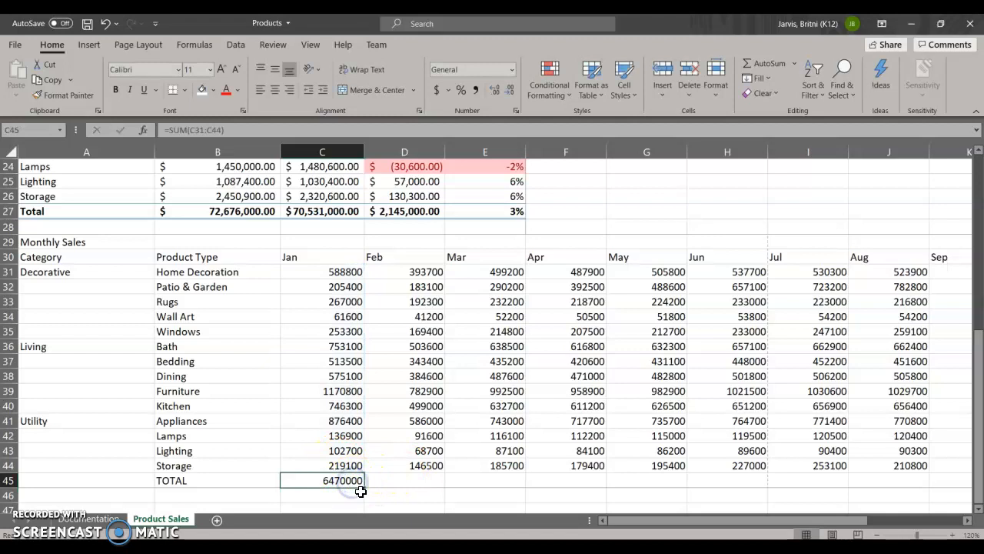
drag(363, 487, 821, 476)
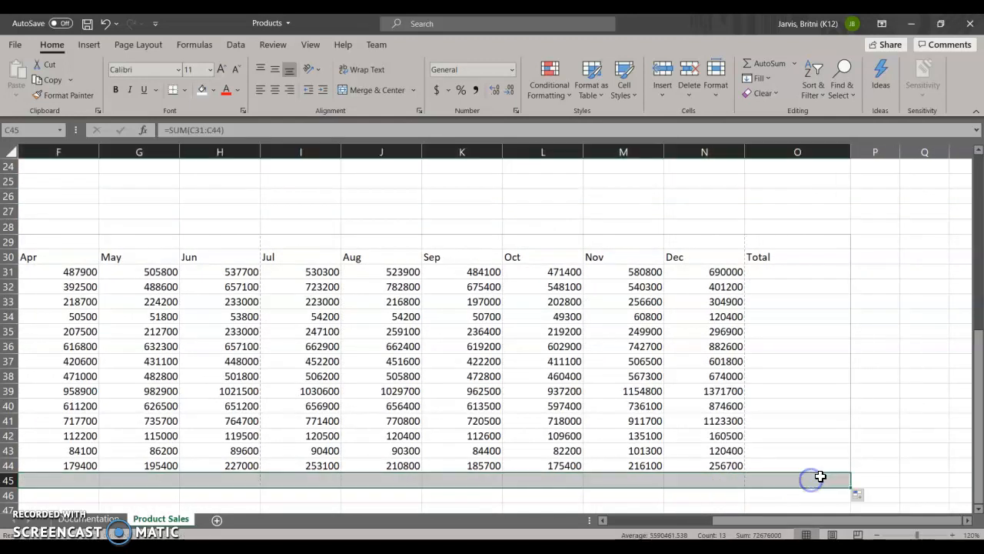
Step: Total the Home Decoration row in O31 with a SUM of C31:N31 and fill the formula down to O45
click(817, 274)
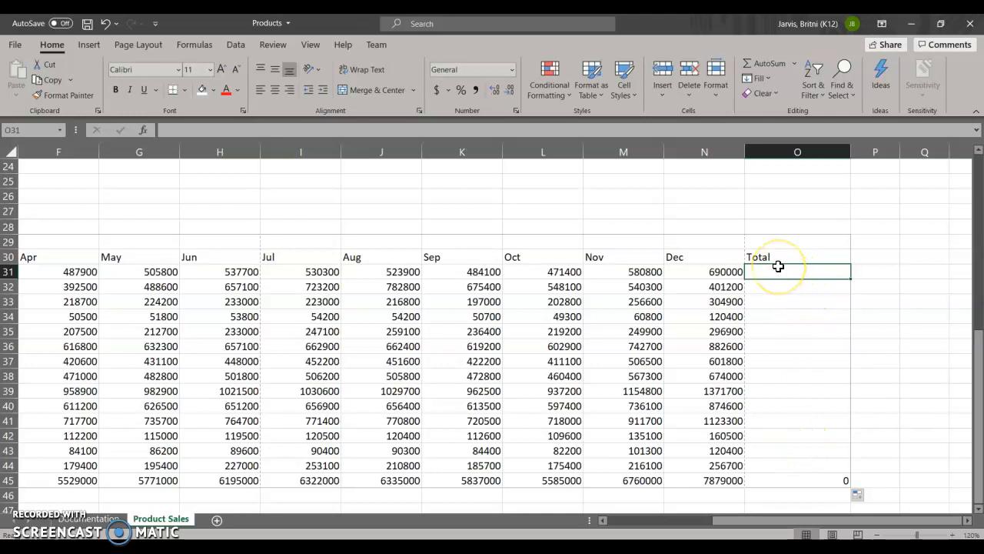
click(755, 61)
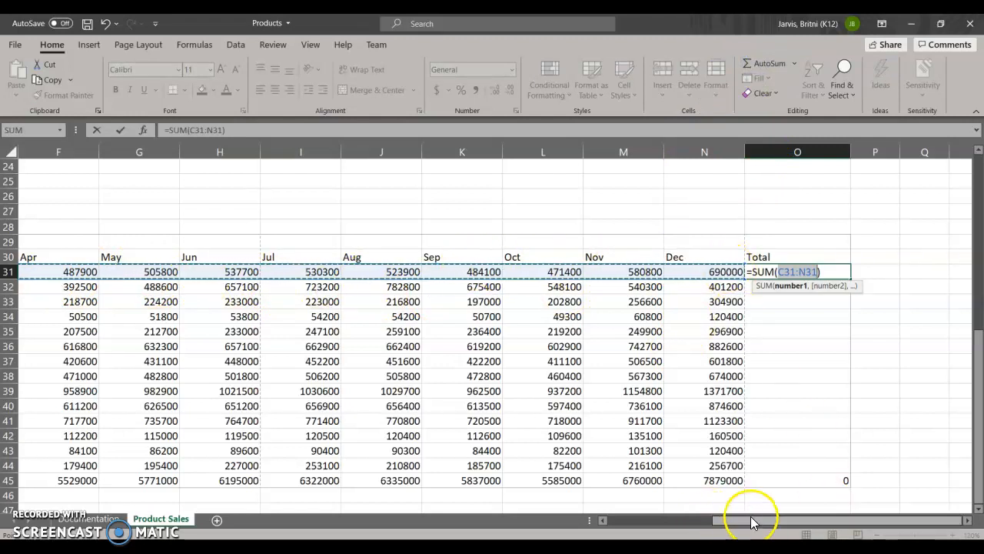
drag(747, 523, 791, 518)
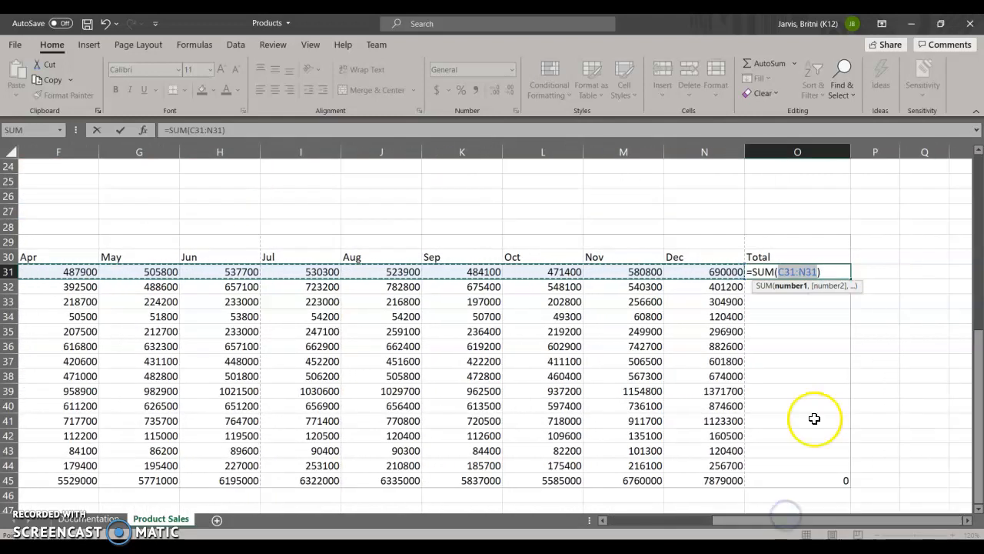
key(Return)
click(795, 274)
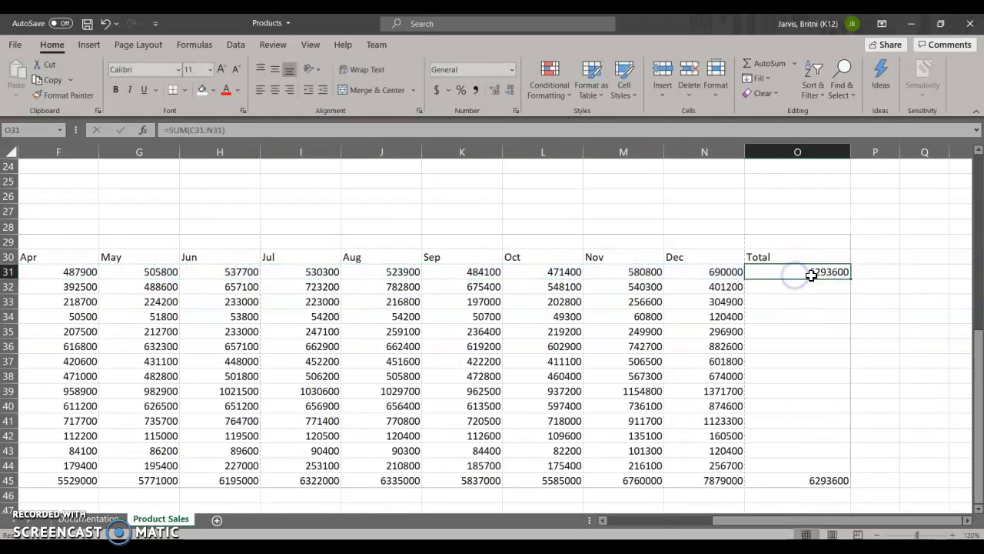
drag(849, 276, 850, 482)
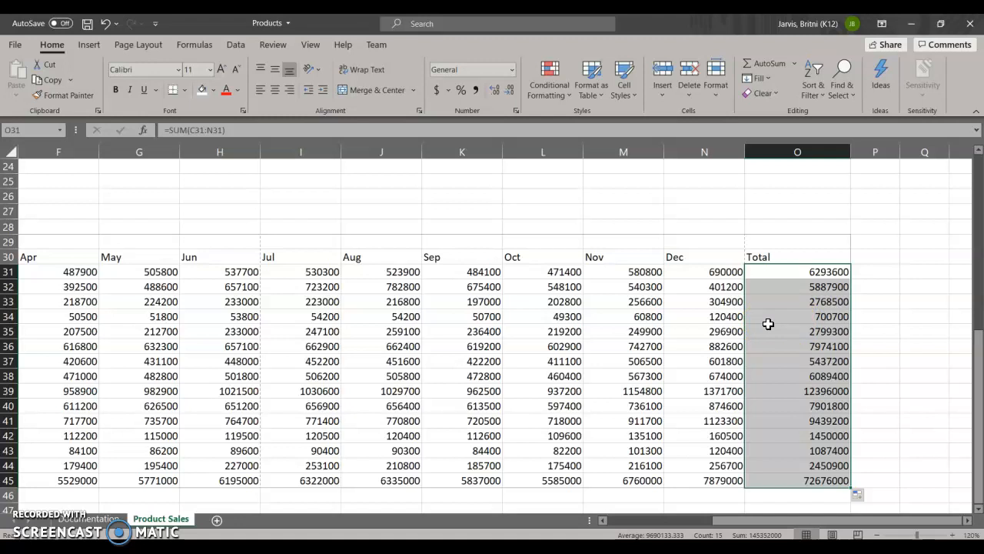
click(817, 272)
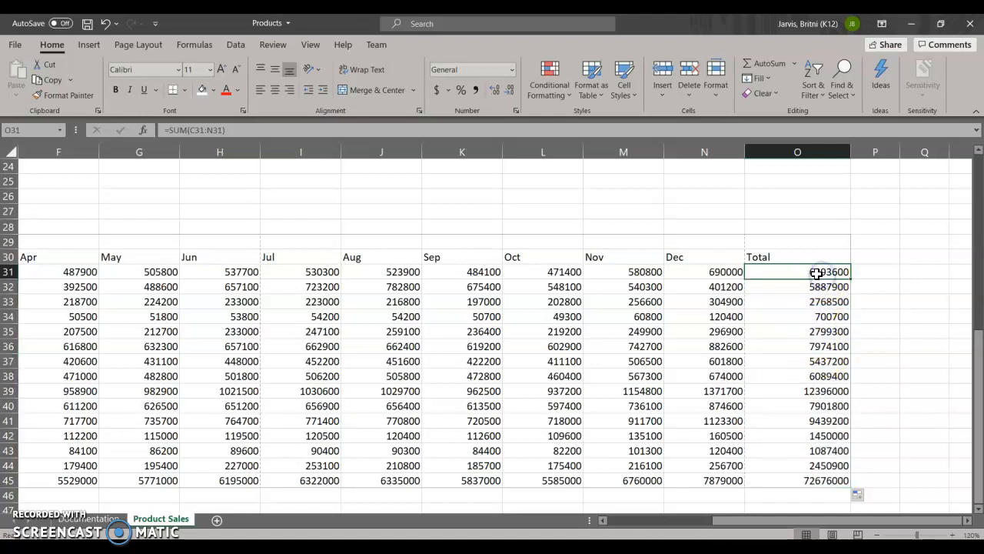
Step: Format the monthly sales figures in C31:N44 with Comma Style and no decimal places
drag(747, 523, 607, 526)
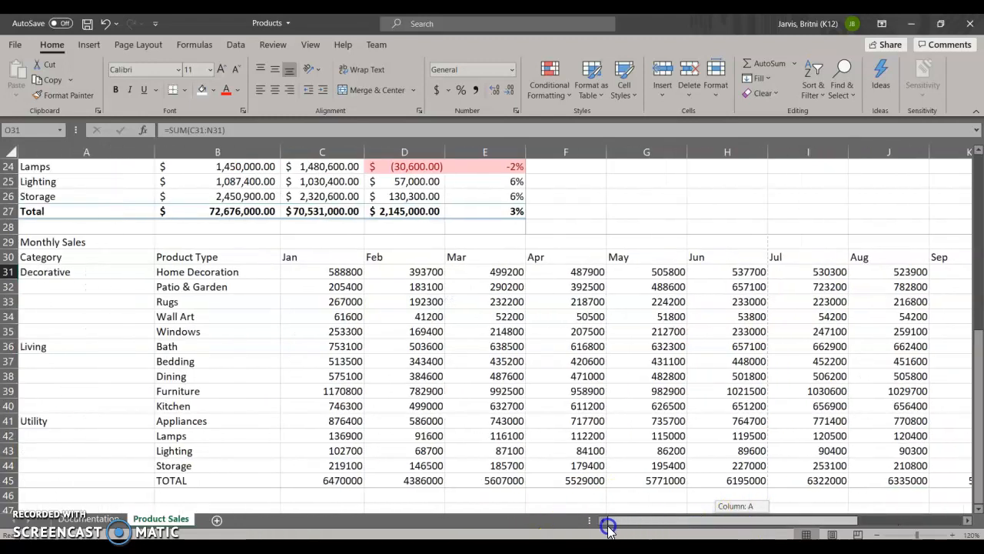
click(315, 272)
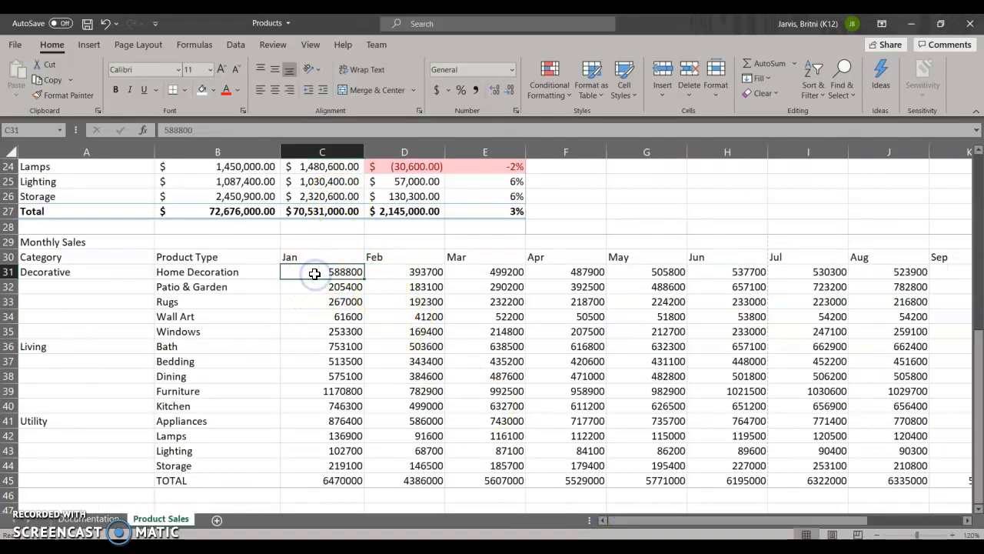
drag(314, 273, 939, 332)
drag(965, 452, 969, 467)
drag(901, 522, 922, 524)
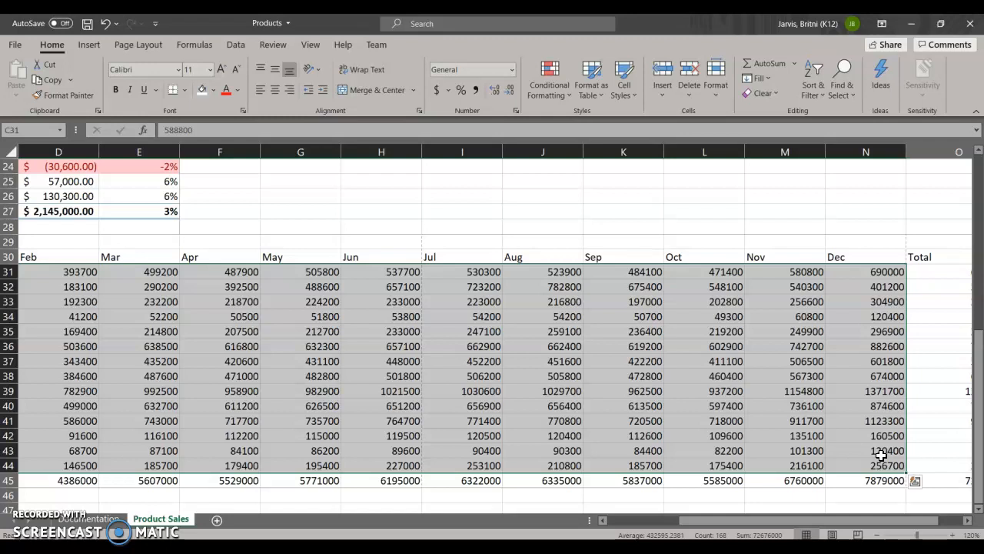
click(476, 92)
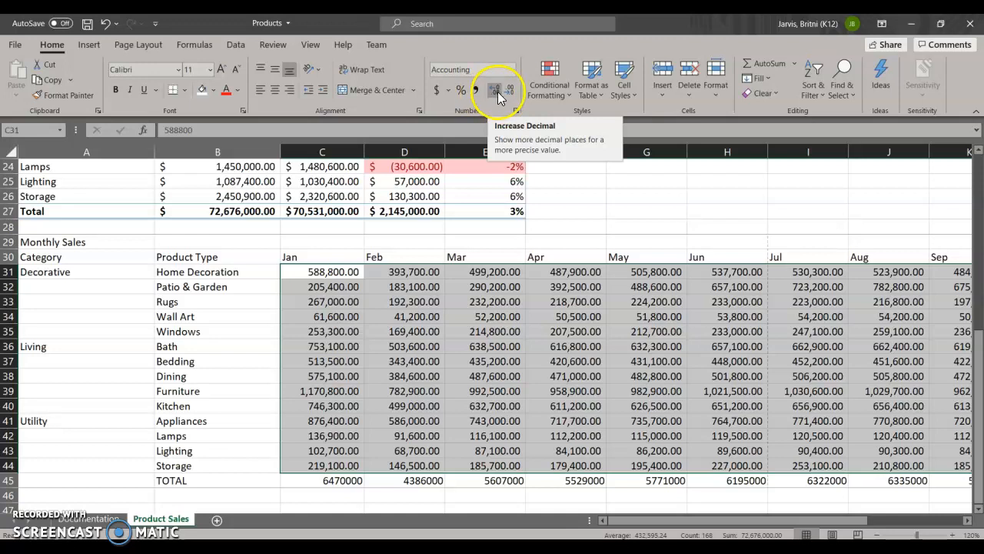
click(509, 93)
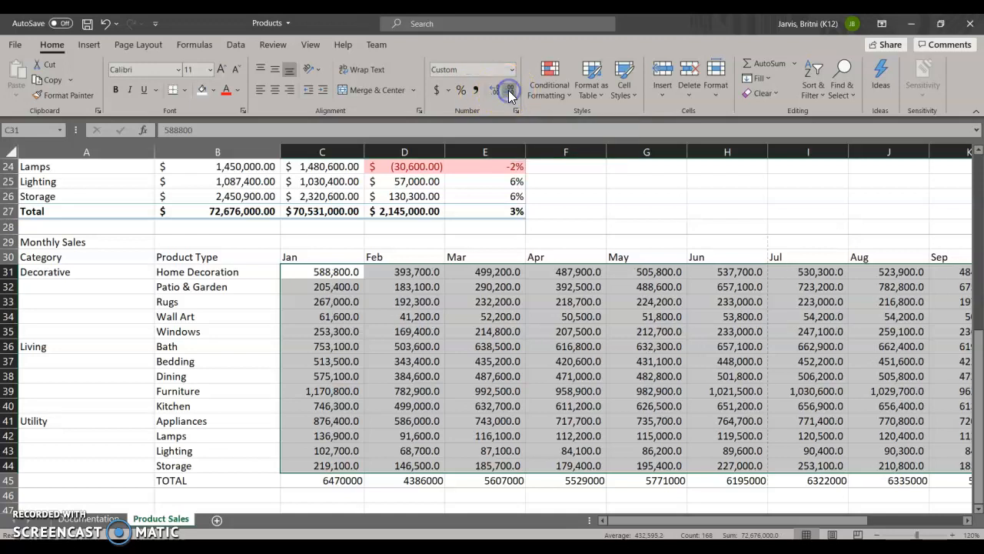
click(509, 93)
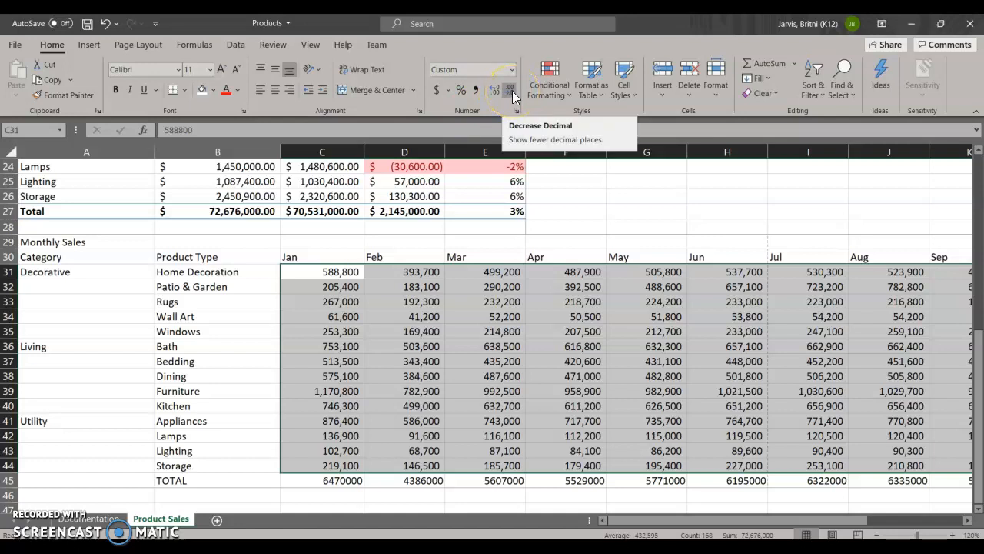
drag(643, 521, 744, 516)
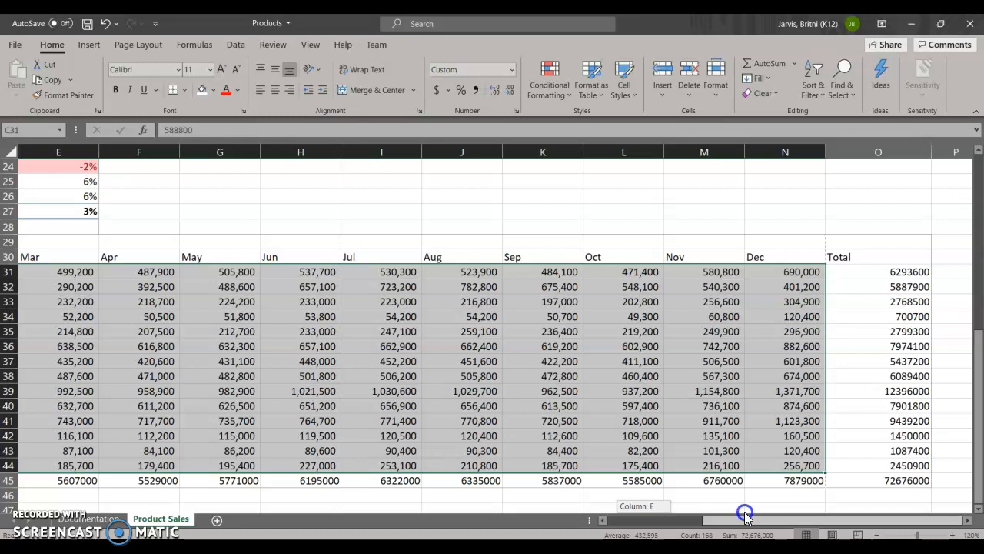
drag(744, 510, 744, 510)
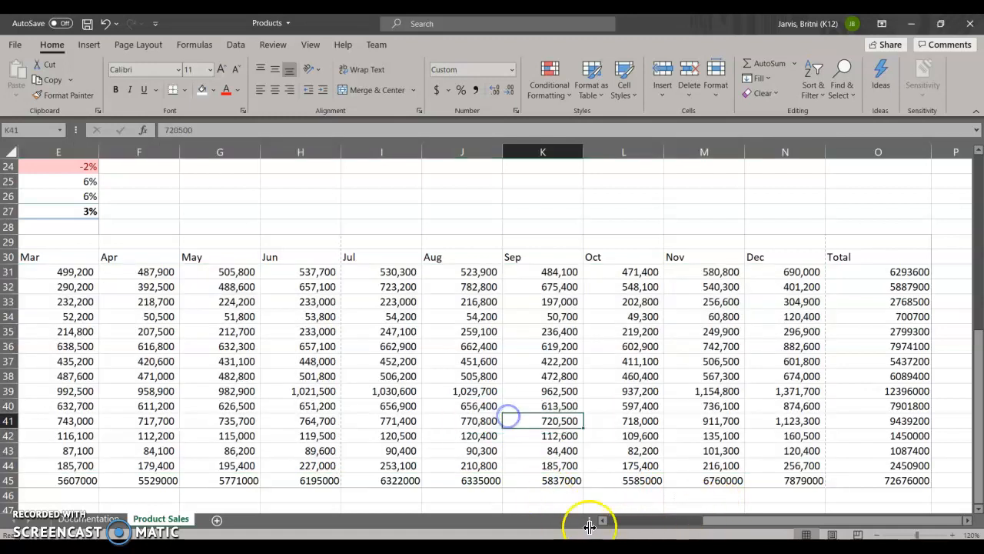
click(511, 419)
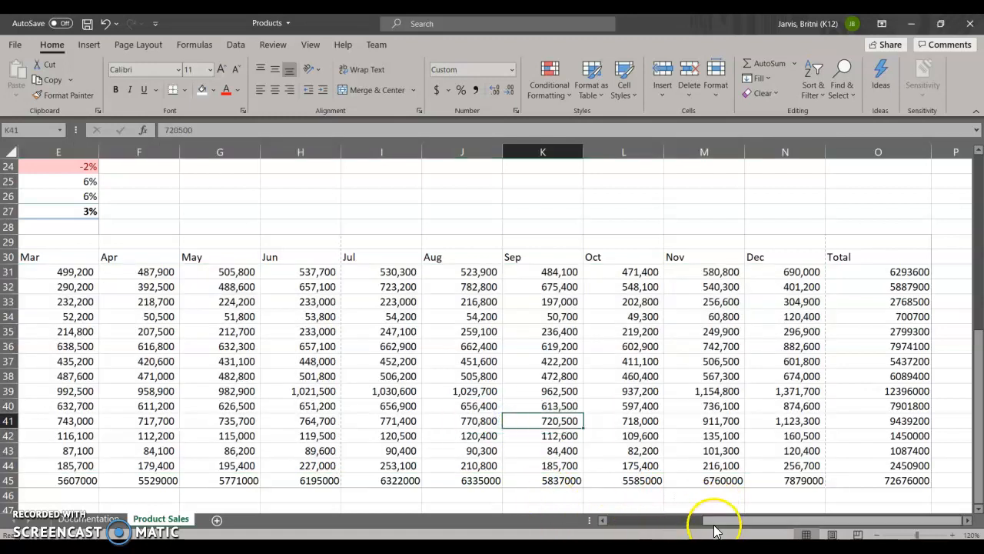
Step: Format the totals in C45:O45 and O31:O45 as Accounting with dollar signs and no decimal places
drag(711, 527, 615, 521)
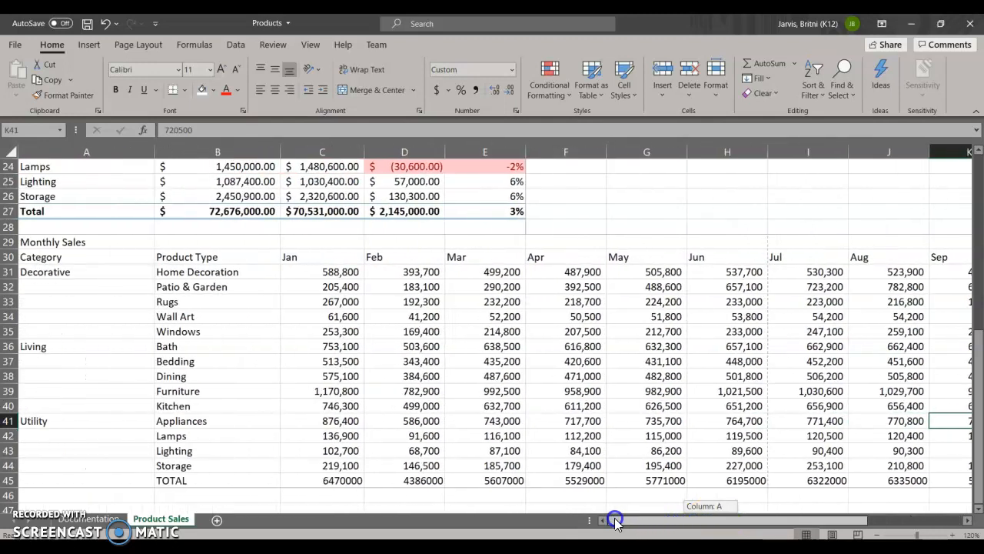
drag(333, 480, 890, 481)
click(900, 477)
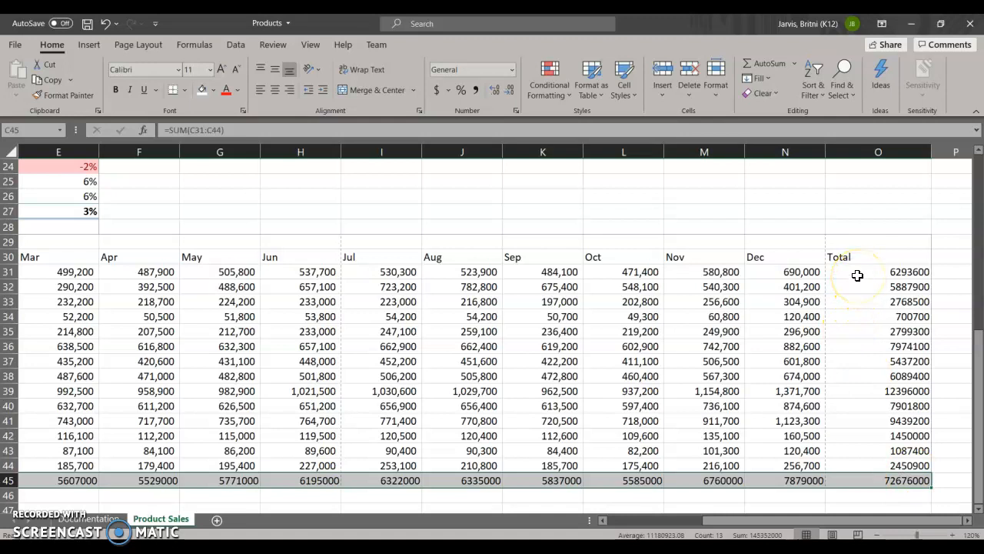
drag(857, 274, 882, 477)
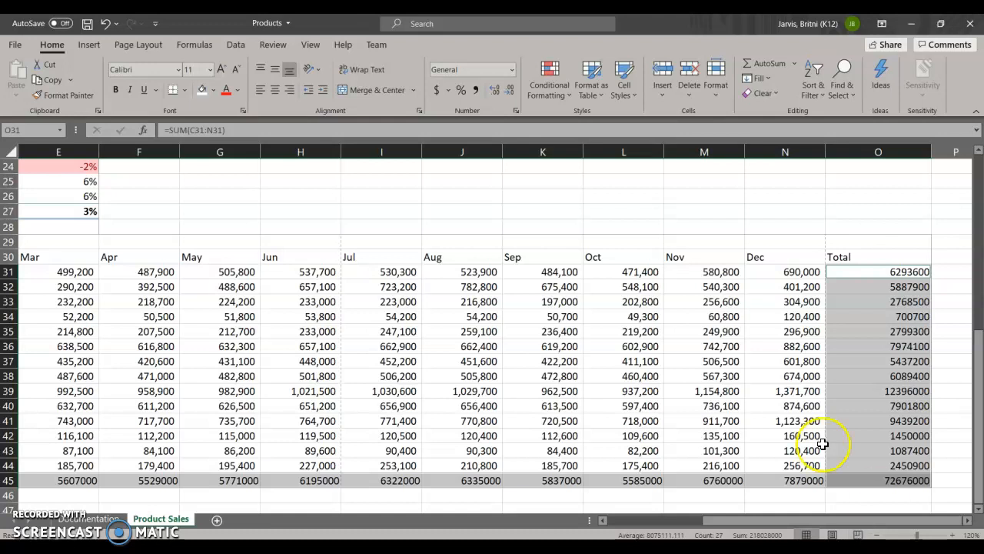
click(435, 91)
click(507, 94)
click(508, 94)
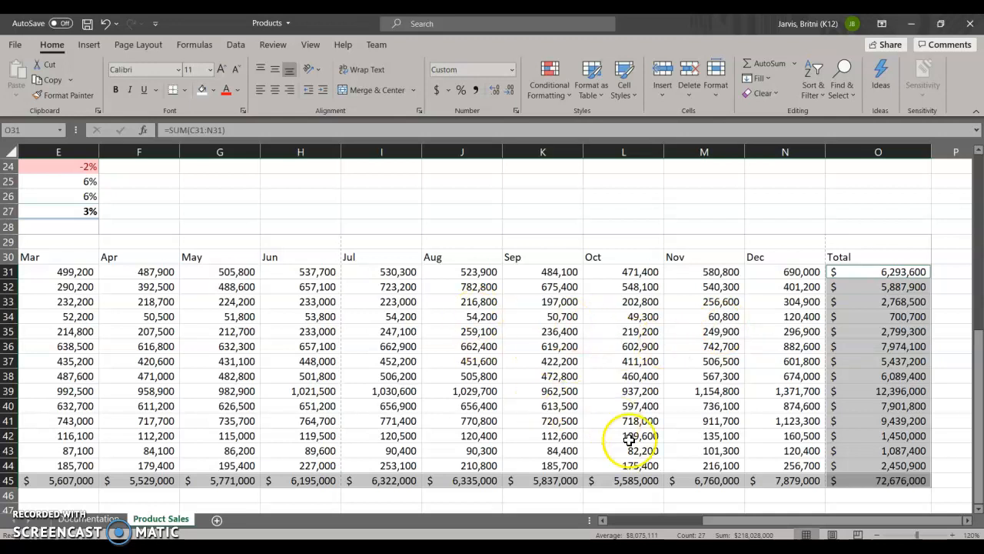
Step: Apply the Title cell style to the Monthly Sales heading in A29
drag(726, 521, 631, 523)
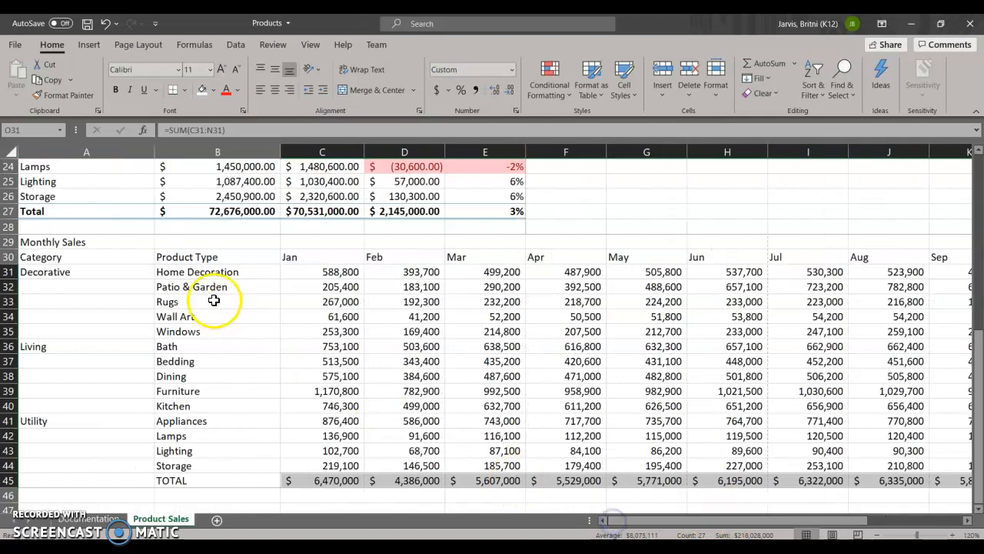
click(63, 243)
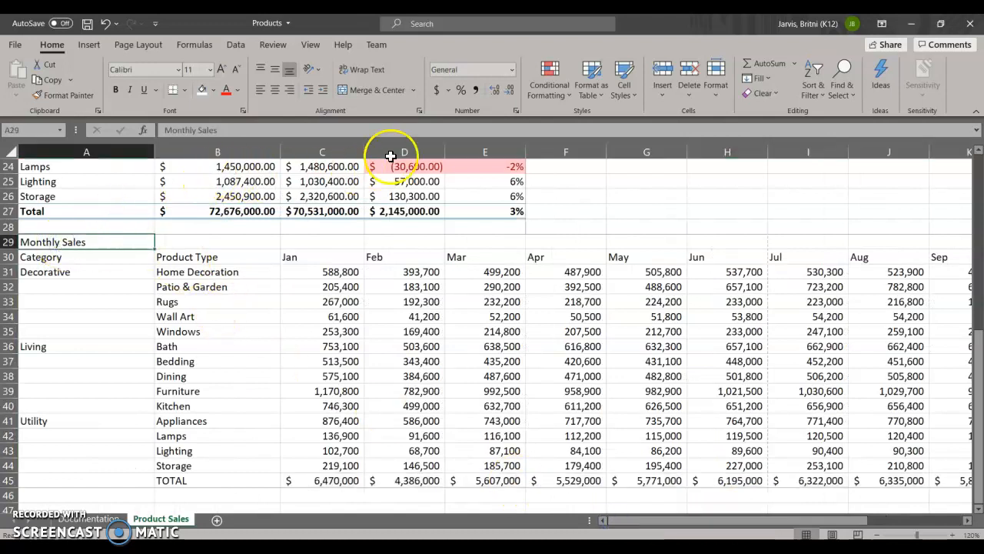
click(637, 90)
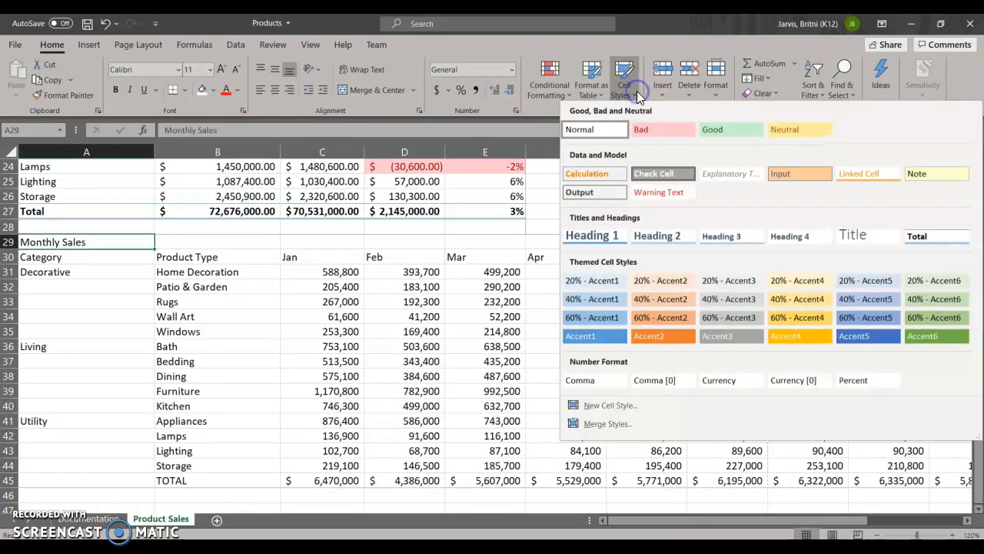
click(849, 235)
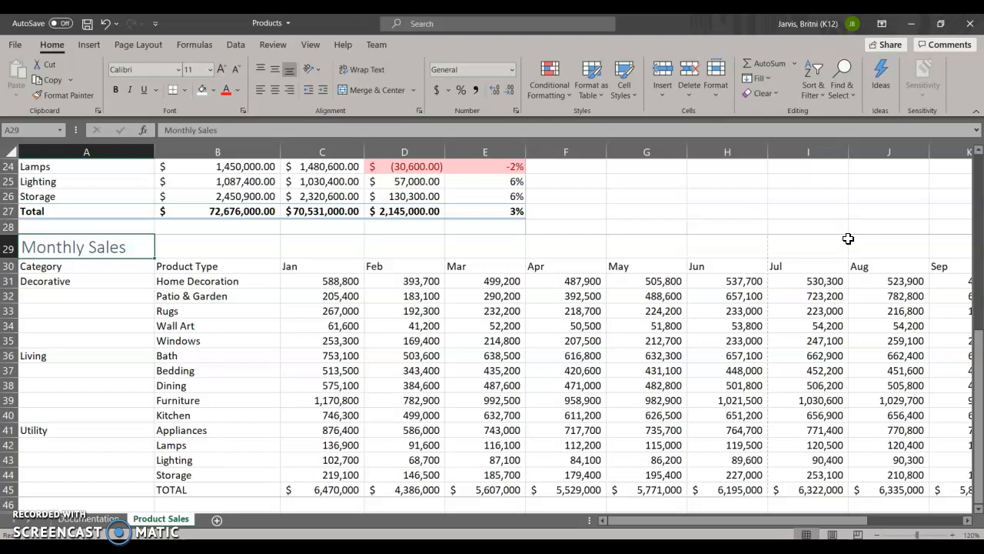
Step: Apply the 60% - Accent6 cell style to the Monthly Sales column headings in A30:O30
drag(23, 266, 787, 266)
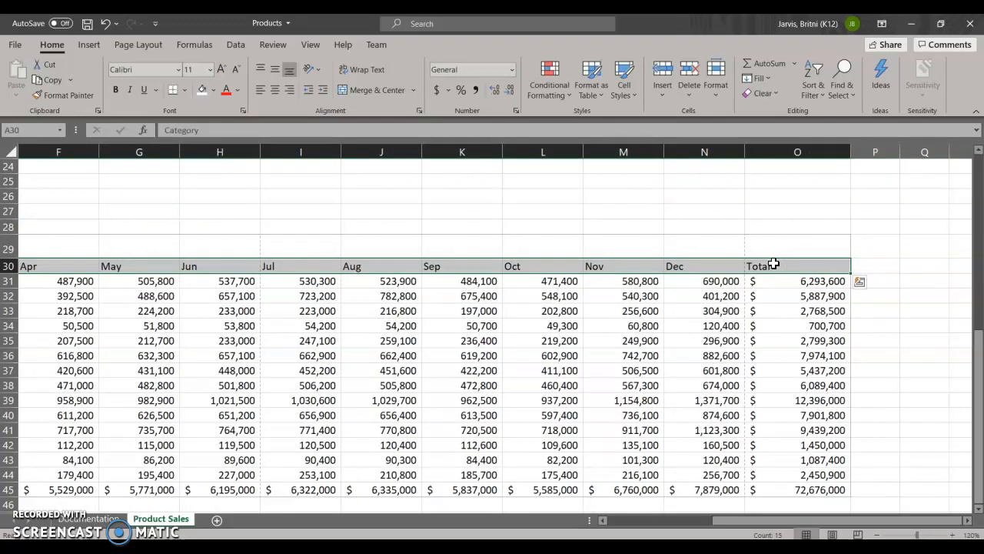
click(636, 95)
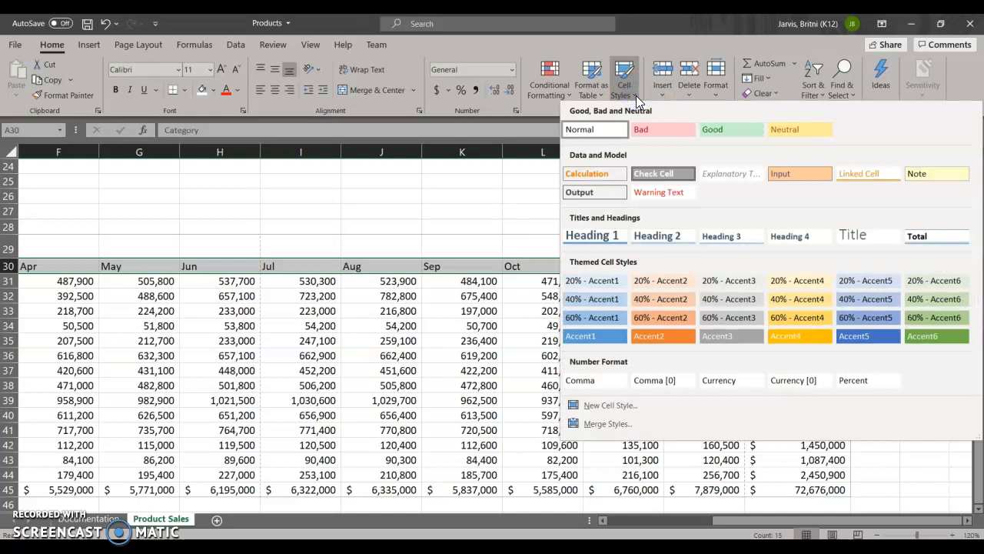
click(953, 326)
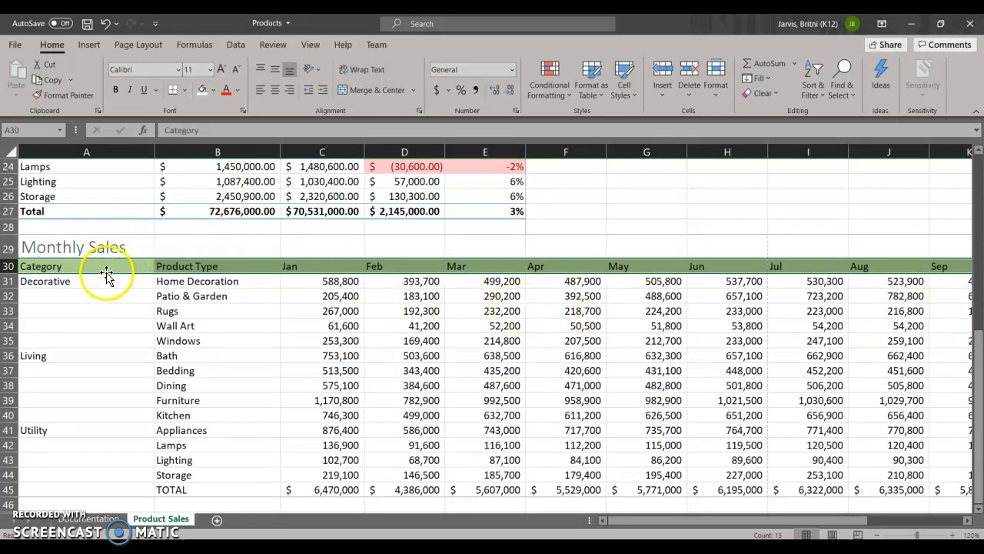
Step: Apply the 60% - Accent3 cell style to the Category column in A30:A45
scroll(88, 295, down, 1)
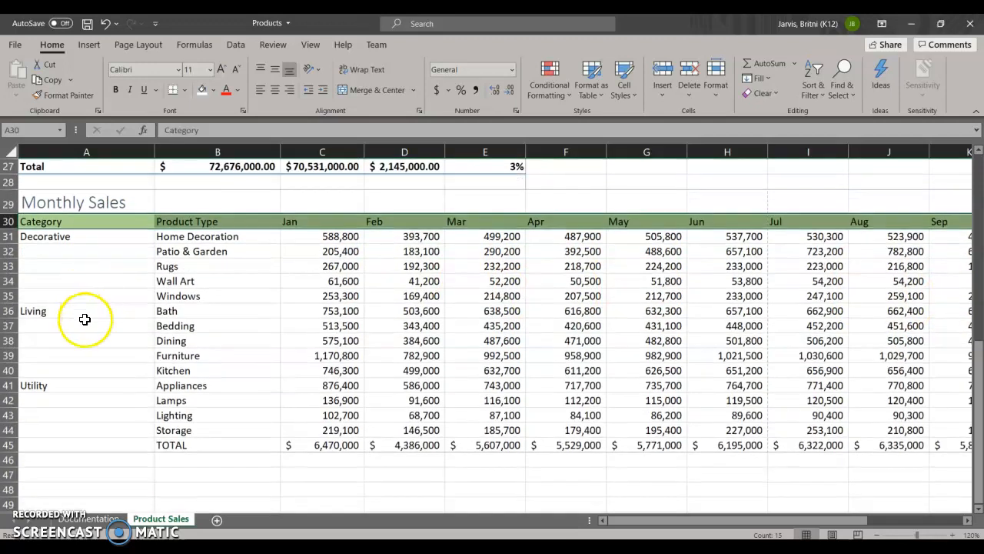
click(91, 221)
drag(91, 221, 101, 449)
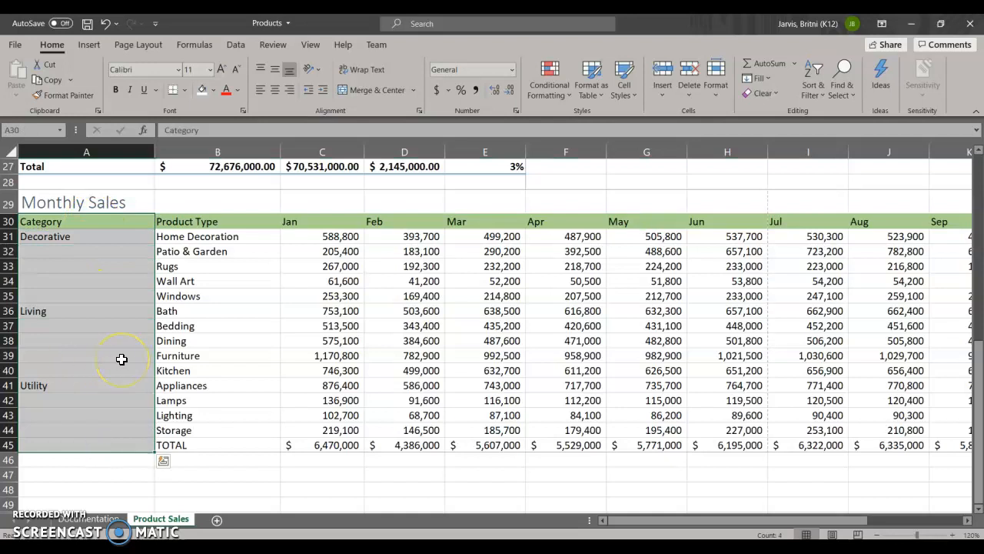
click(666, 122)
click(625, 86)
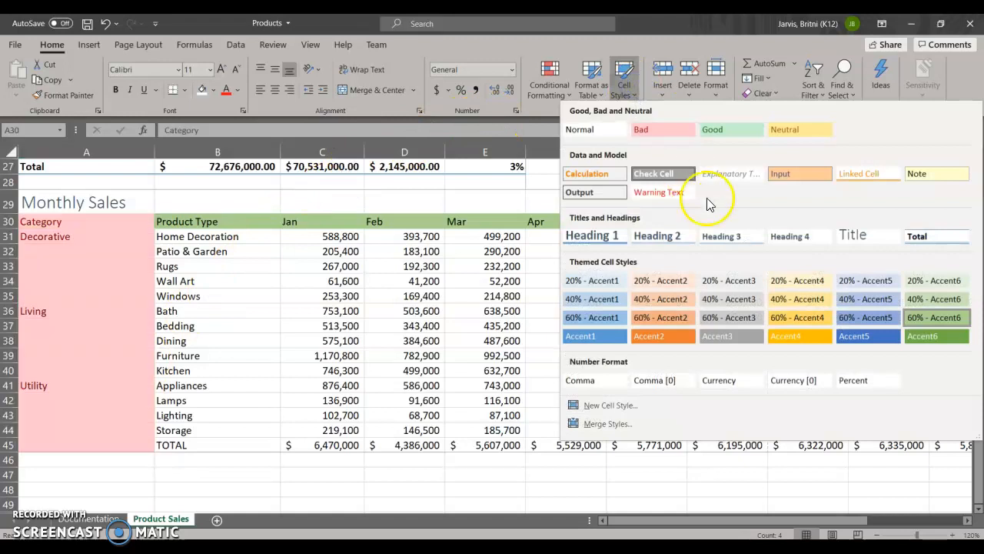
click(726, 324)
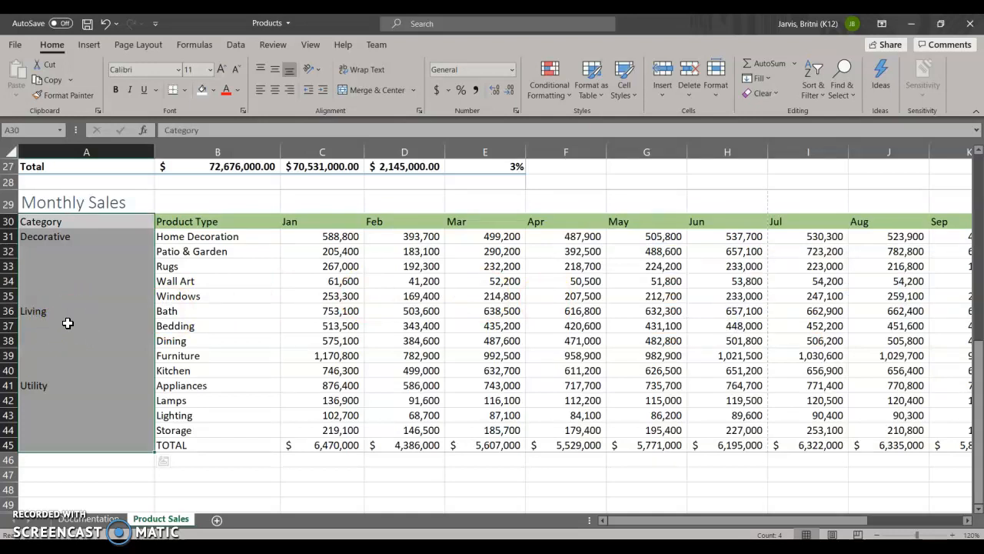
Step: Apply the 40% - Accent3 cell style to the product types in B31:B45
click(187, 236)
drag(188, 236, 187, 440)
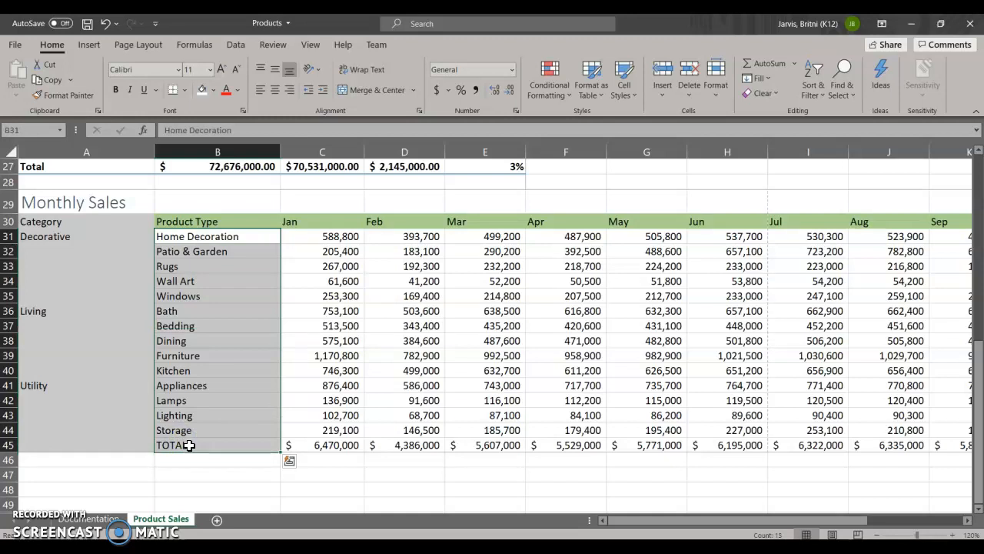
click(631, 97)
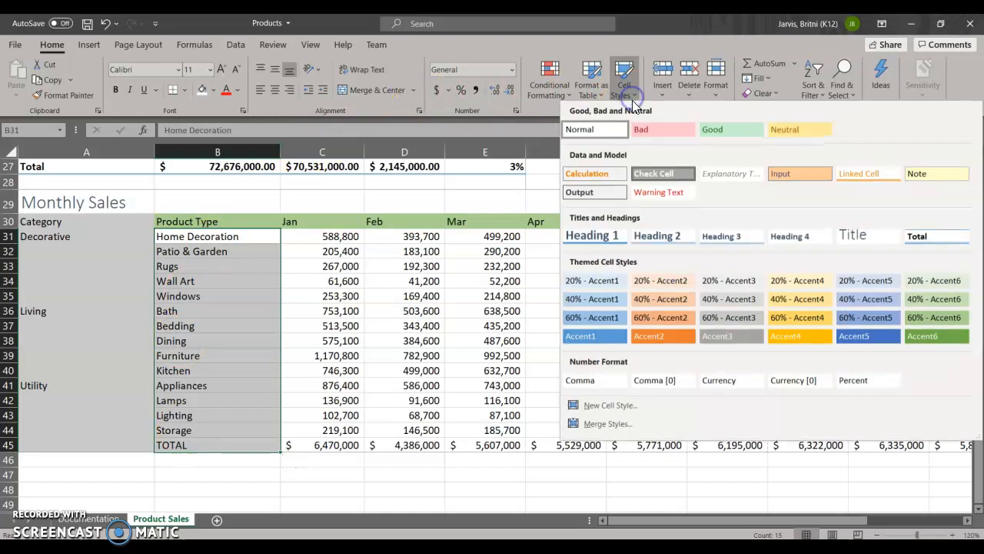
click(709, 300)
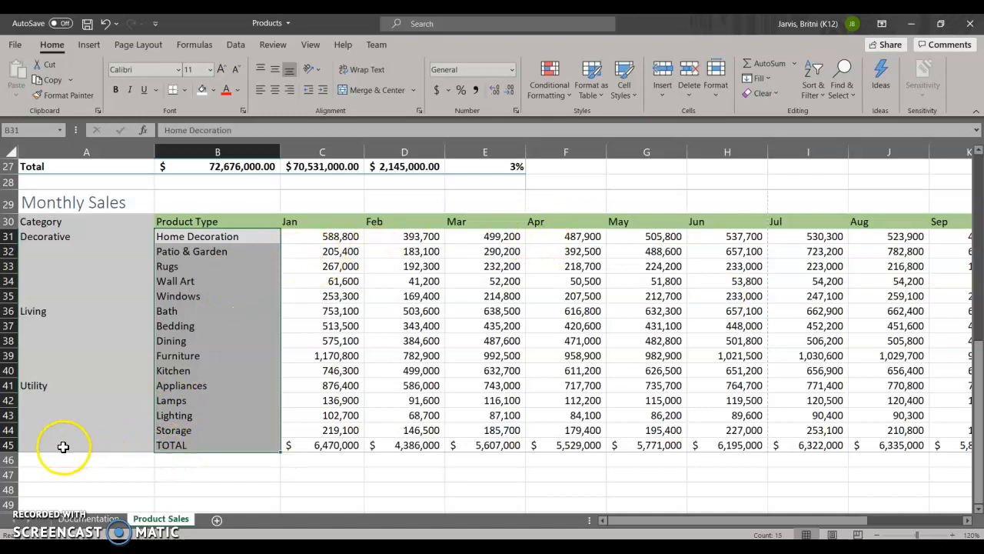
Step: Apply the Total cell style to the Monthly Sales total row in B45:O45
click(38, 429)
drag(183, 444, 811, 449)
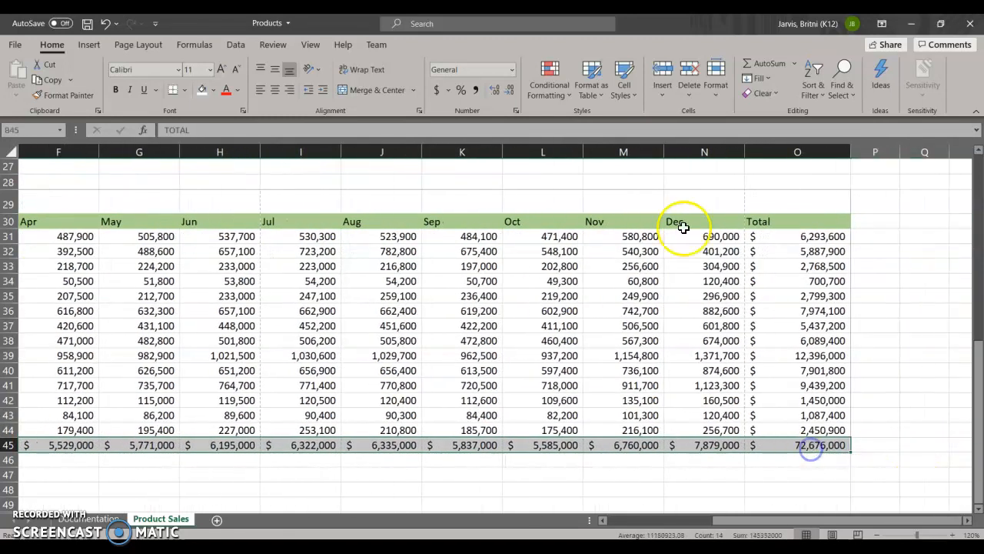
click(623, 83)
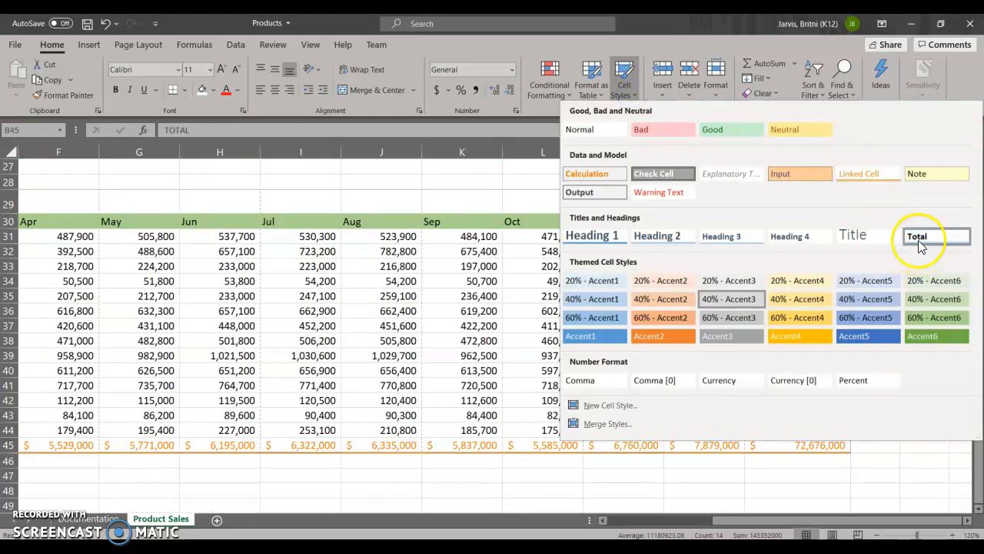
click(915, 240)
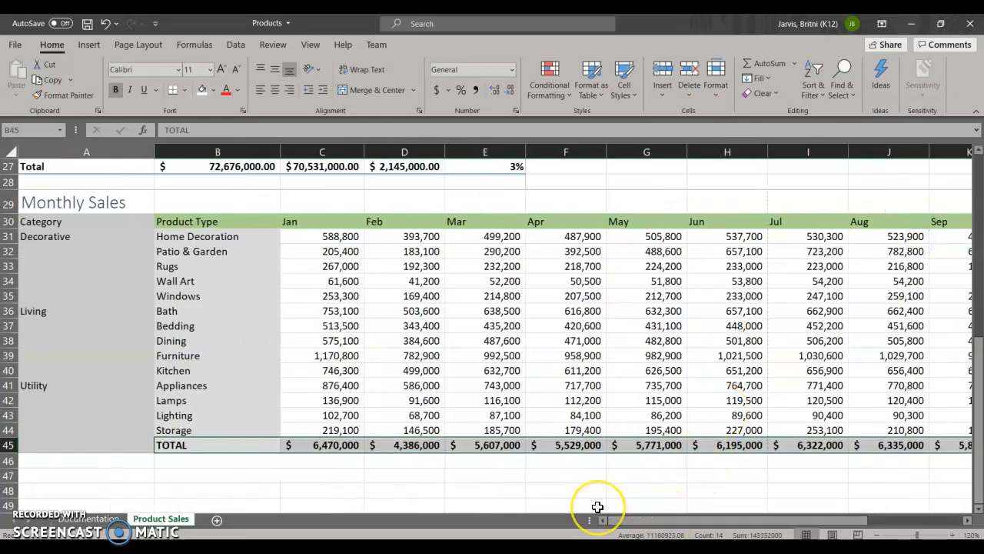
Step: Add a left border to the Total column in O30:O45
drag(648, 520, 788, 521)
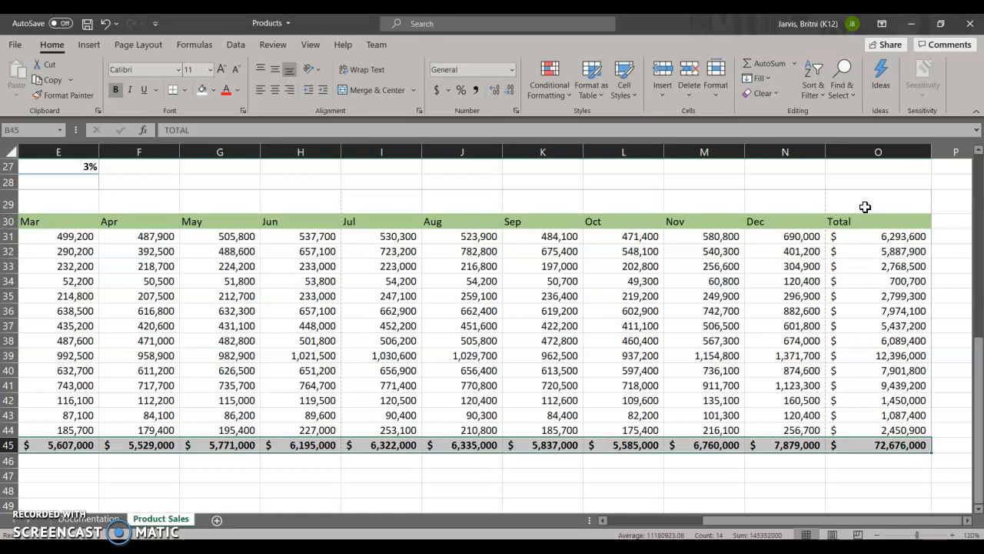
drag(872, 221, 894, 431)
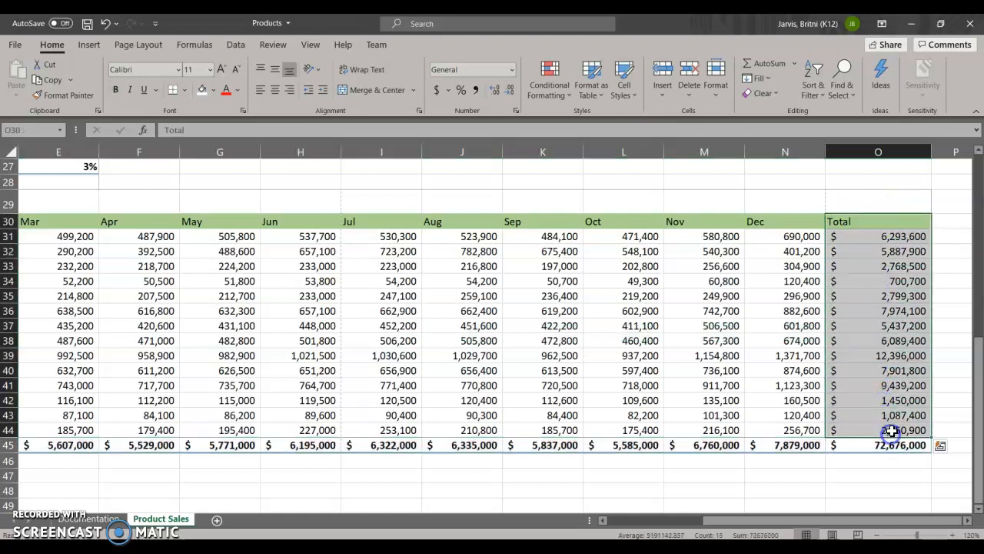
click(868, 224)
drag(857, 230, 890, 438)
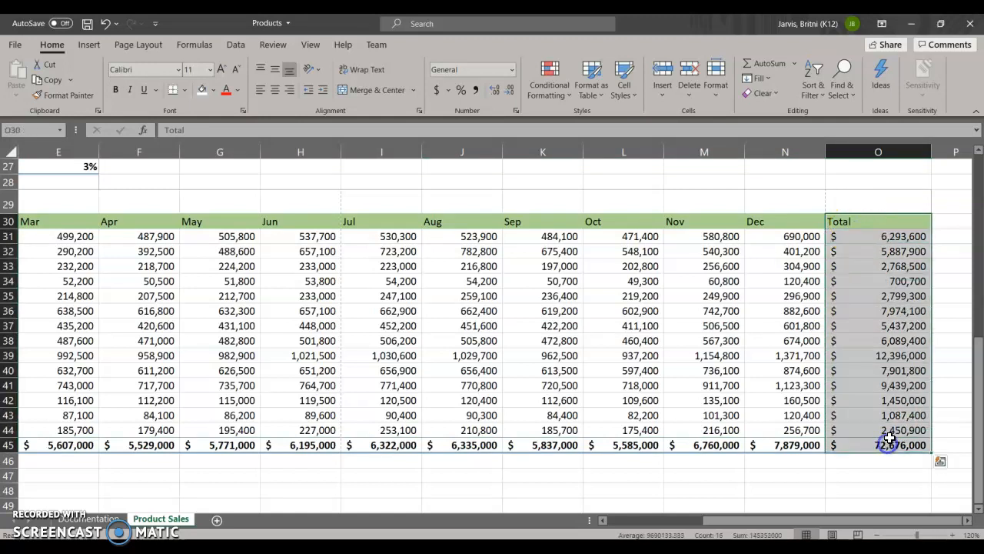
click(184, 90)
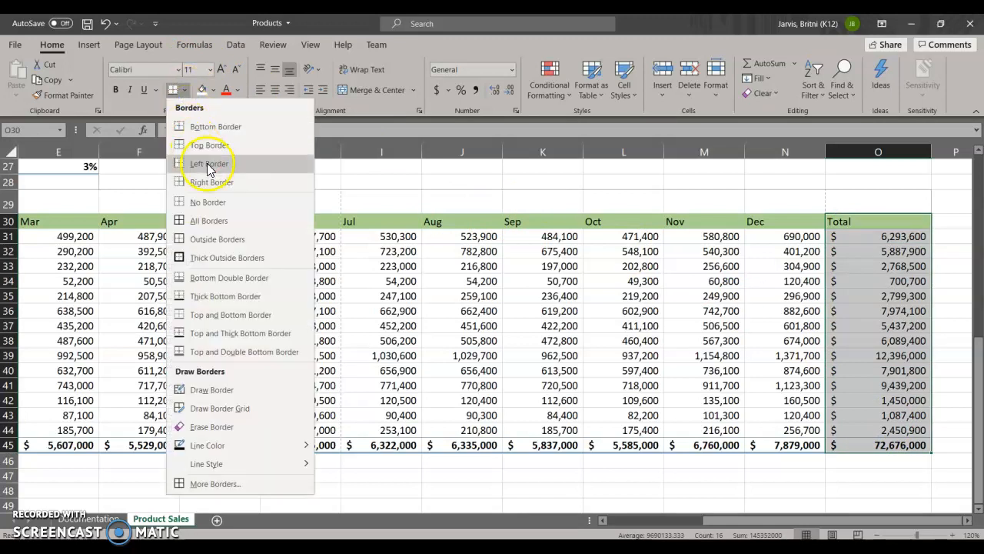
click(208, 163)
click(877, 184)
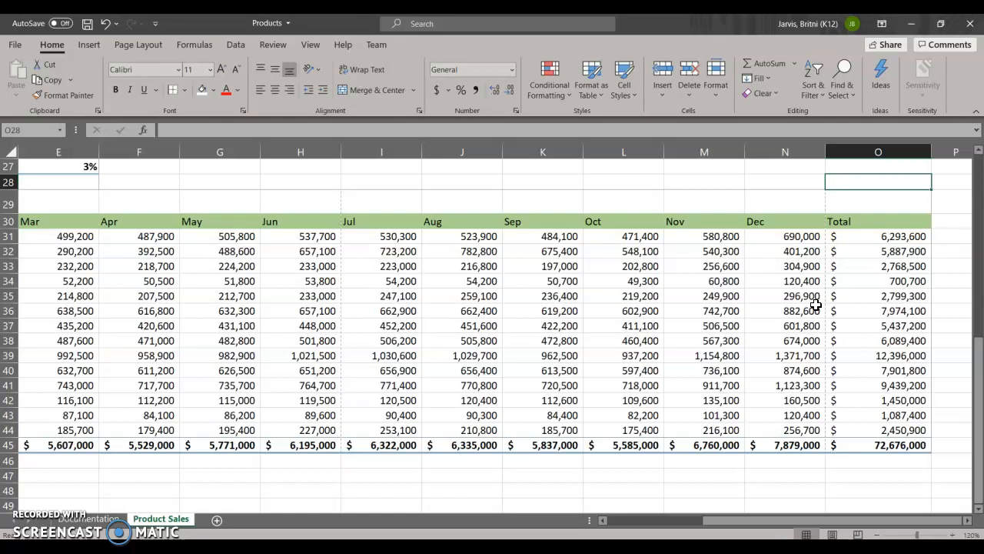
Step: Merge the Decorative category cells A31:A35 and center the text horizontally and vertically
drag(820, 518, 720, 519)
drag(48, 237, 53, 299)
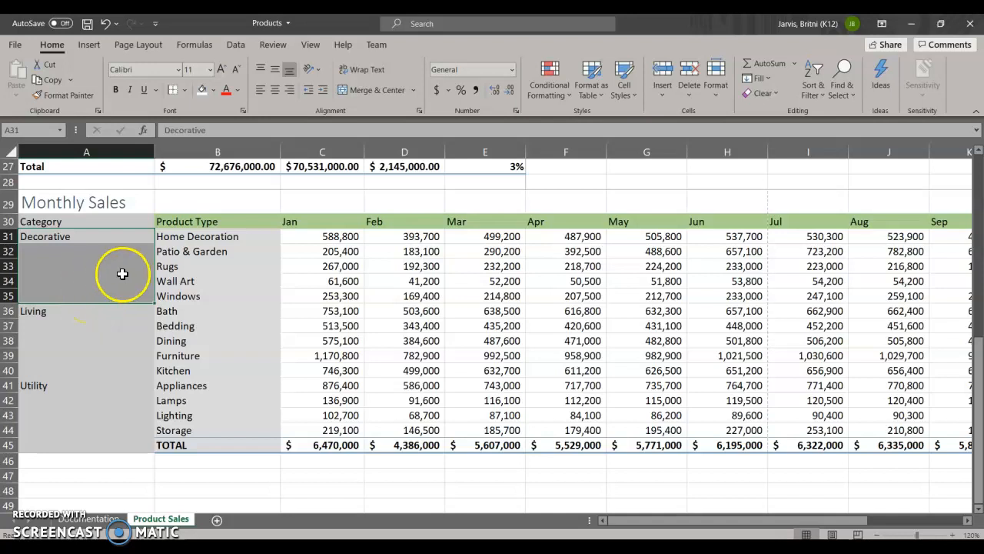
click(367, 91)
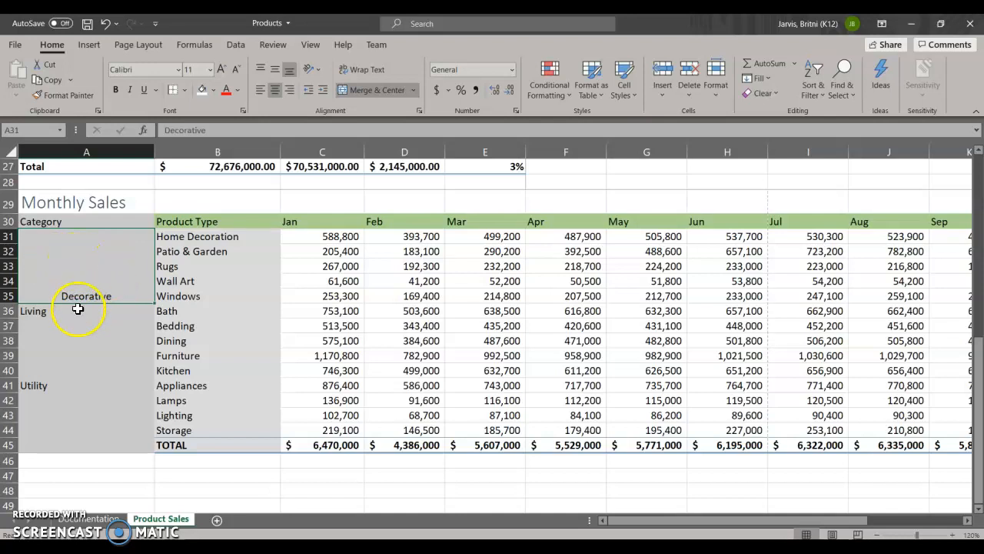
click(275, 92)
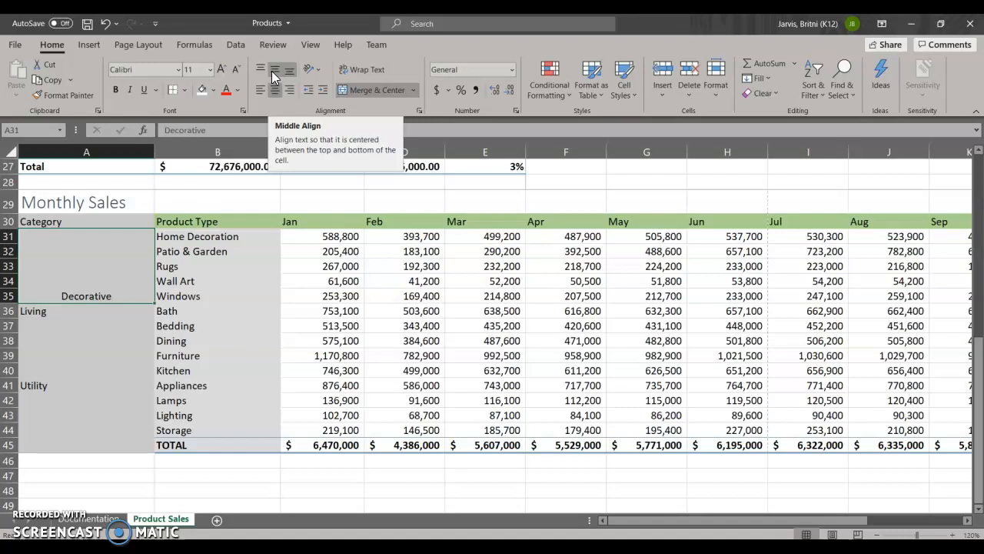
click(274, 71)
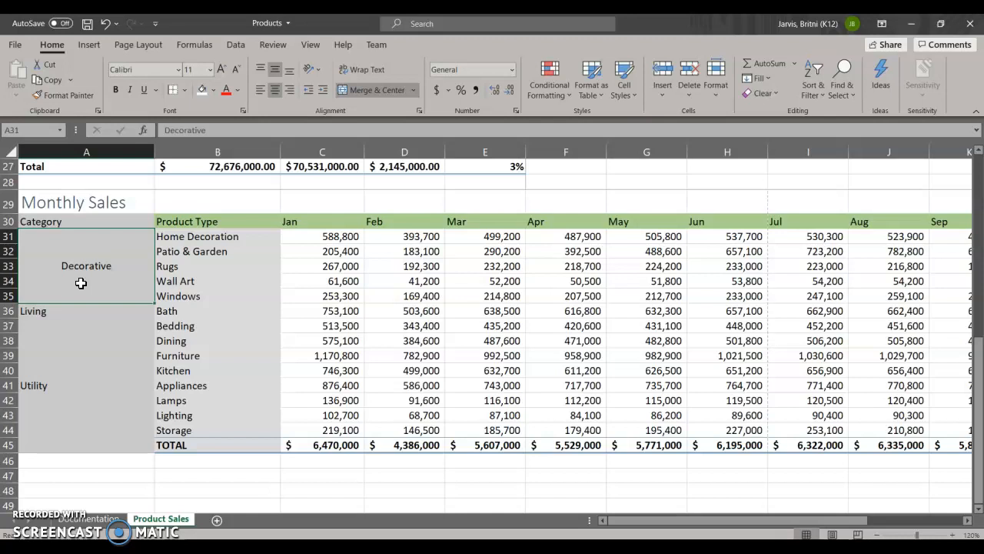
Step: Rotate the text in the merged Decorative cell to 90 degrees
click(89, 282)
right_click(91, 282)
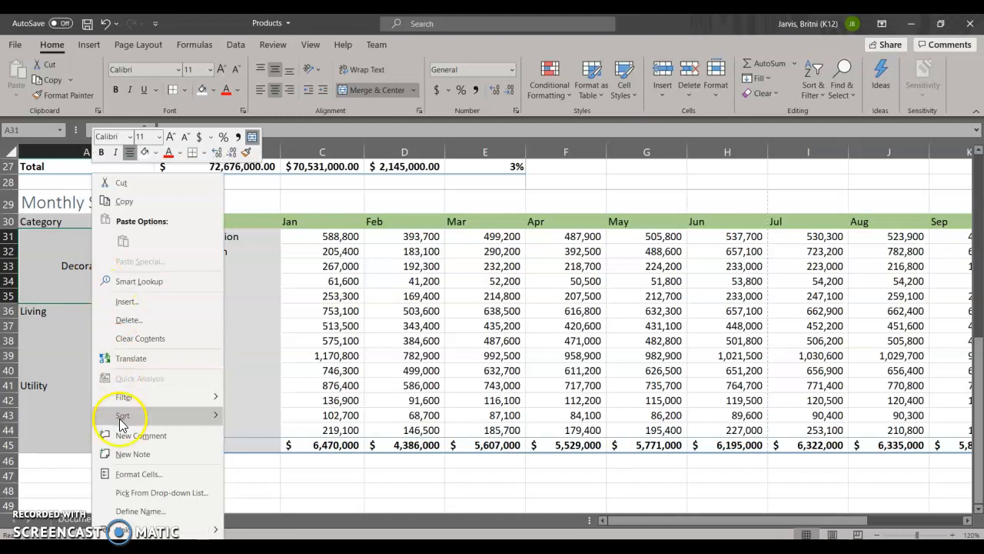
click(139, 478)
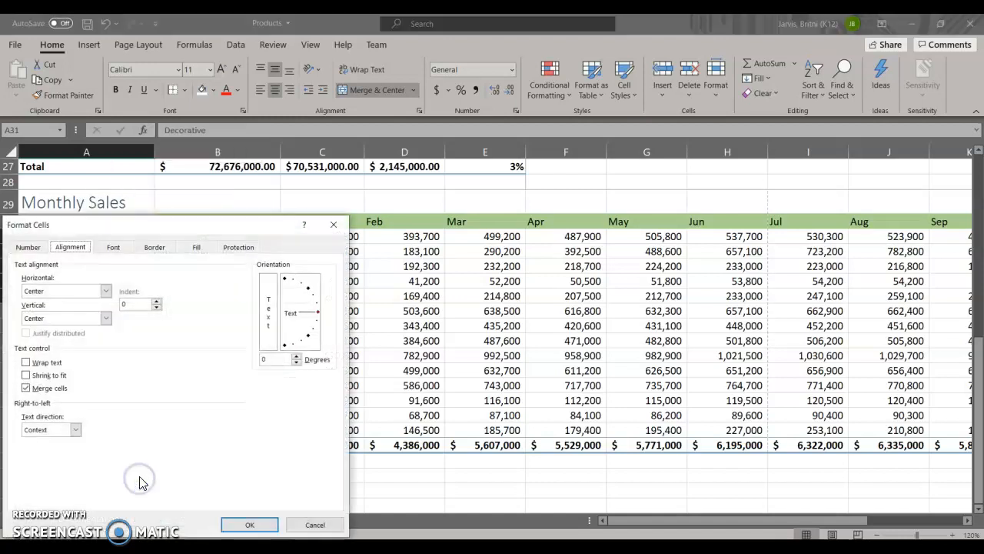
click(70, 248)
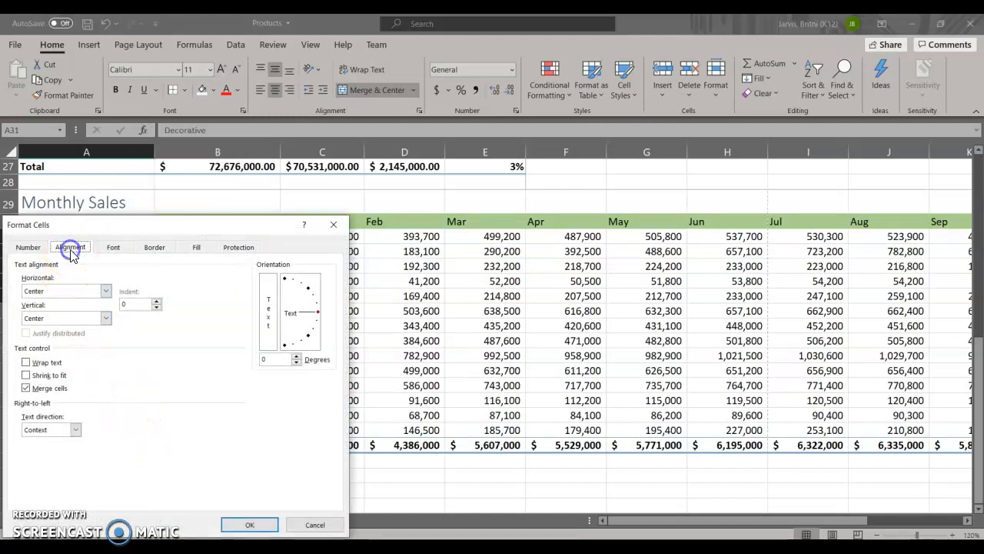
click(319, 315)
mouse_move(320, 316)
mouse_down()
mouse_move(292, 281)
mouse_move(260, 278)
mouse_up()
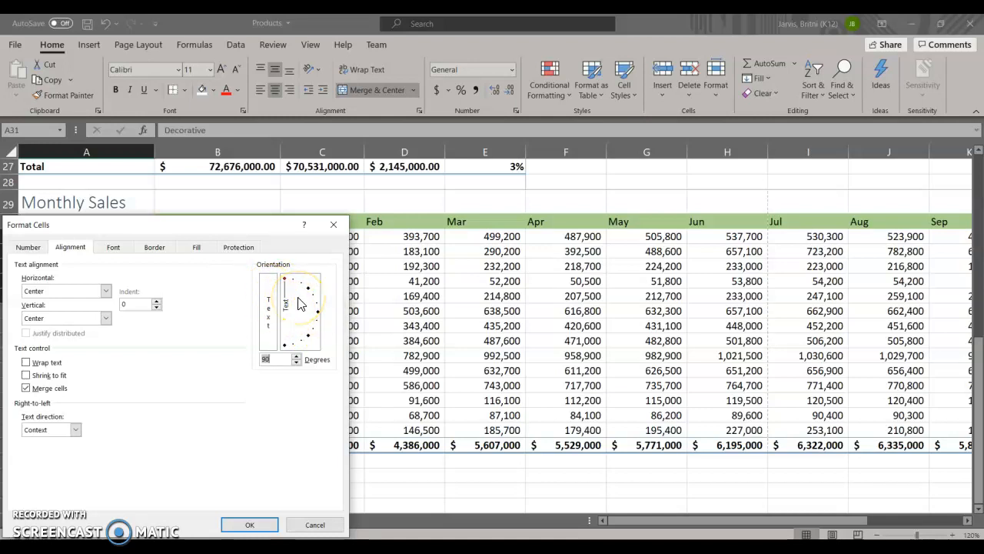
click(254, 525)
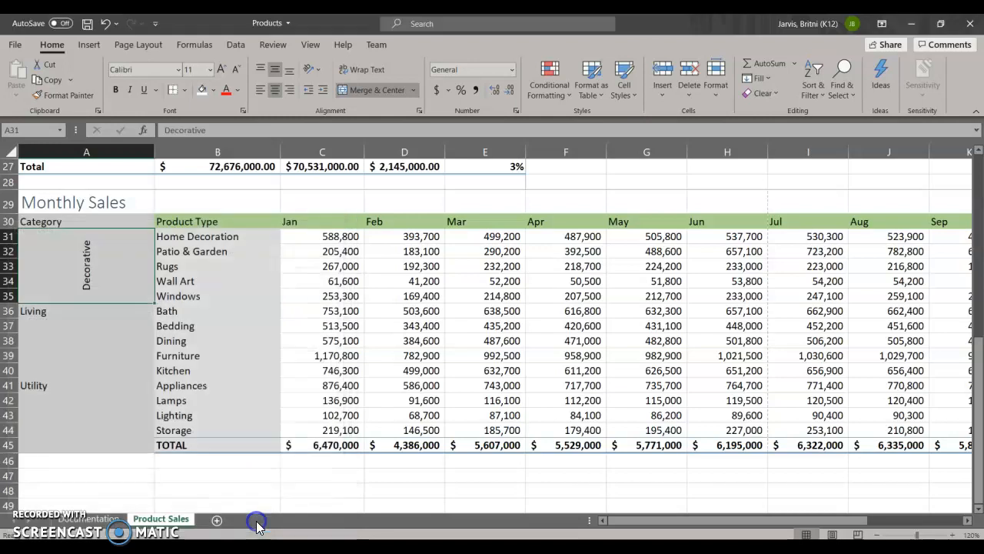
Step: Merge the Living category cells A36:A40 and center the text horizontally and vertically
click(81, 341)
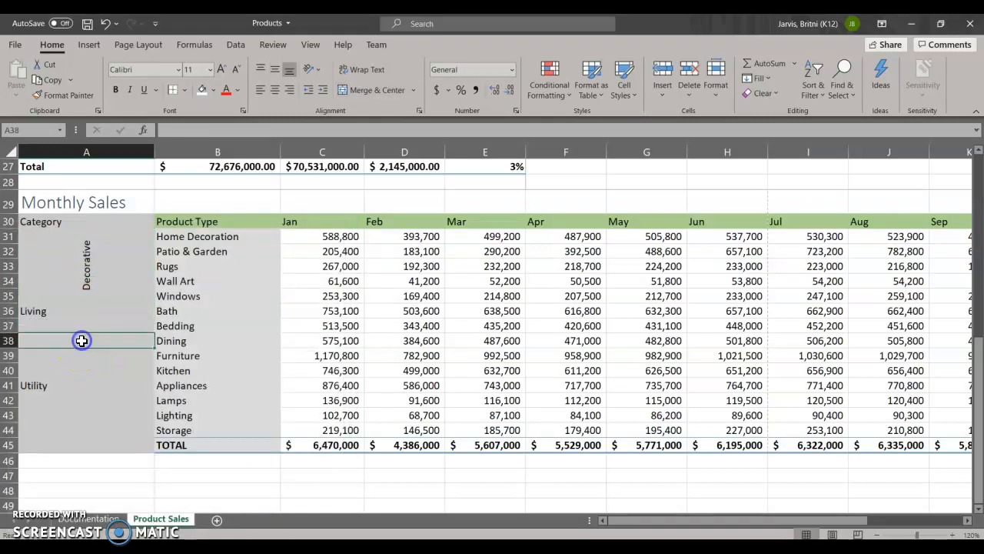
click(34, 310)
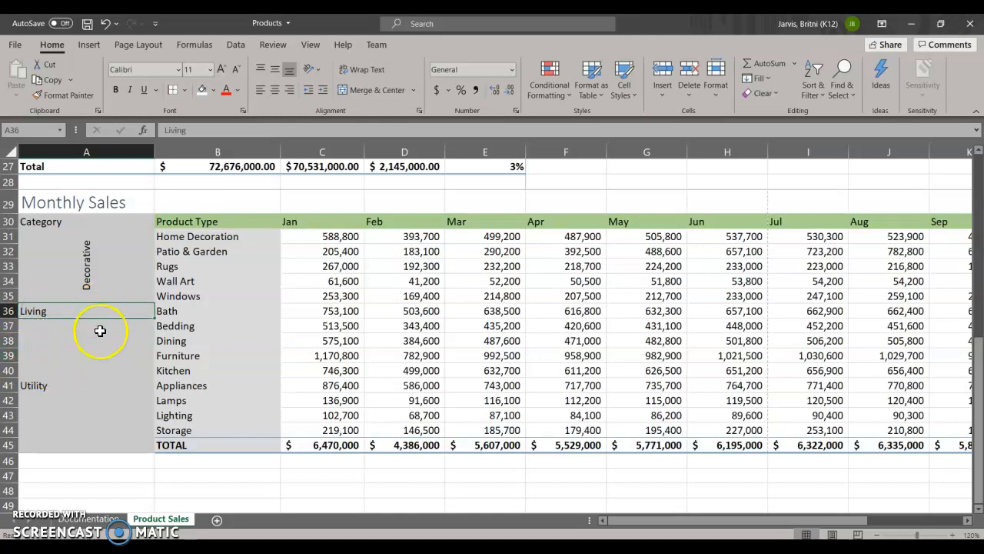
click(42, 312)
drag(42, 312, 48, 371)
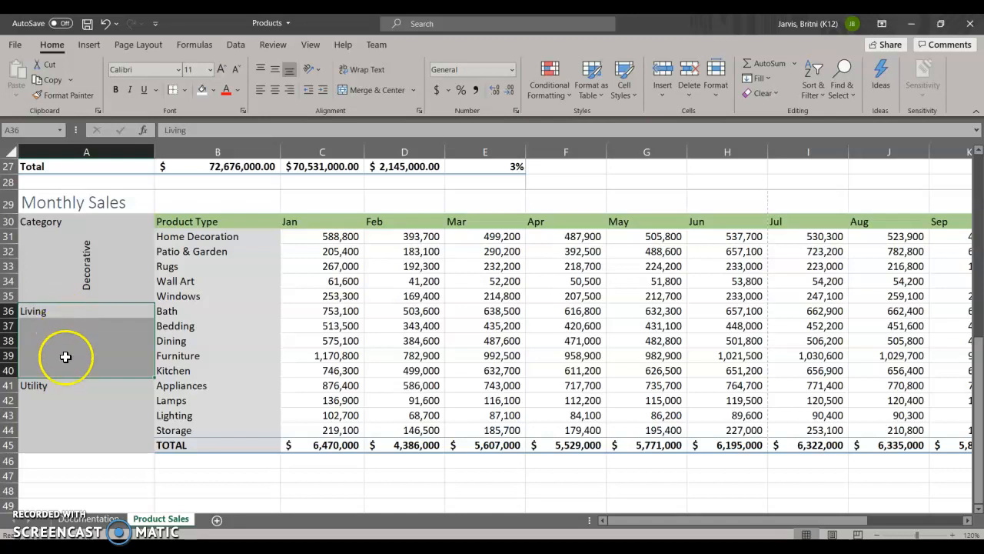
click(386, 98)
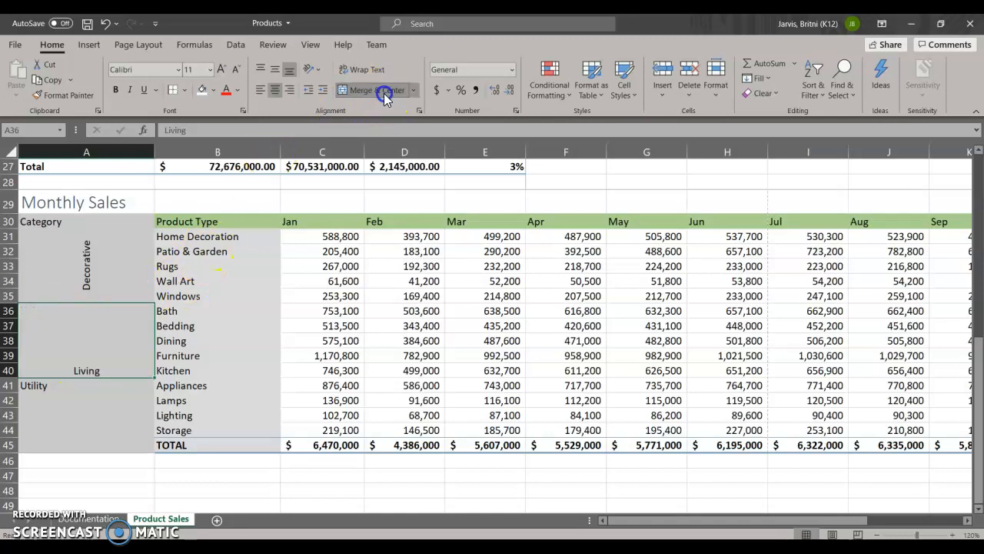
click(276, 72)
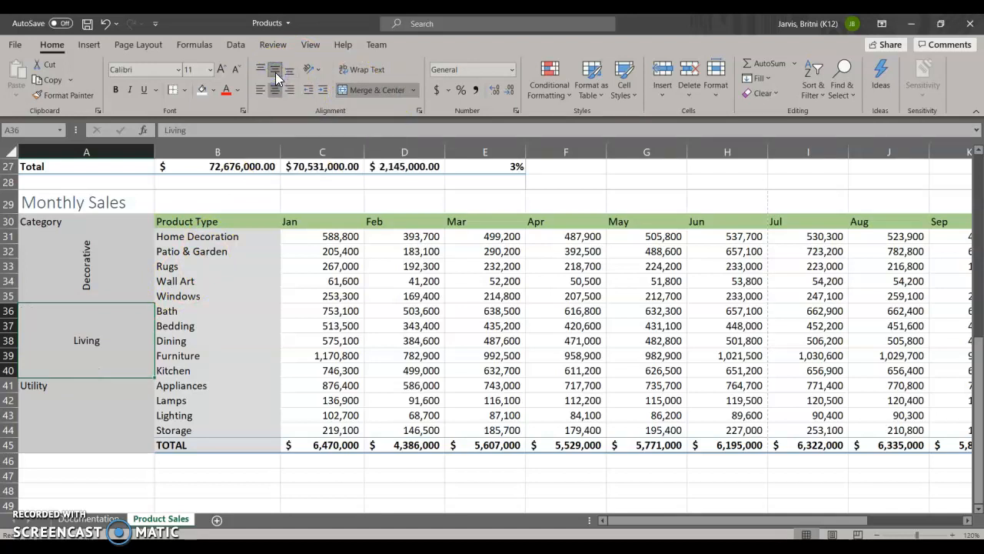
Step: Rotate the text in the merged Living cell to 90 degrees
right_click(90, 340)
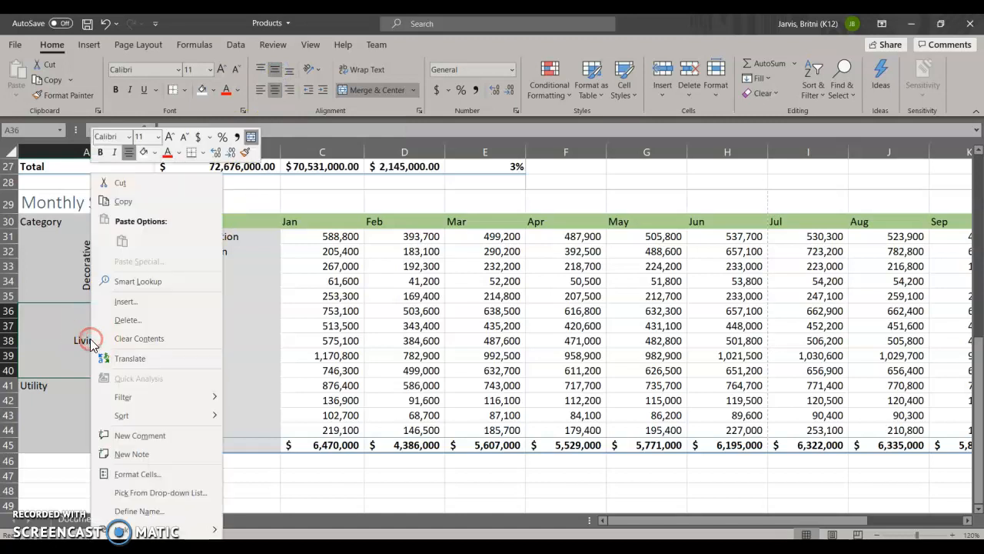
click(137, 473)
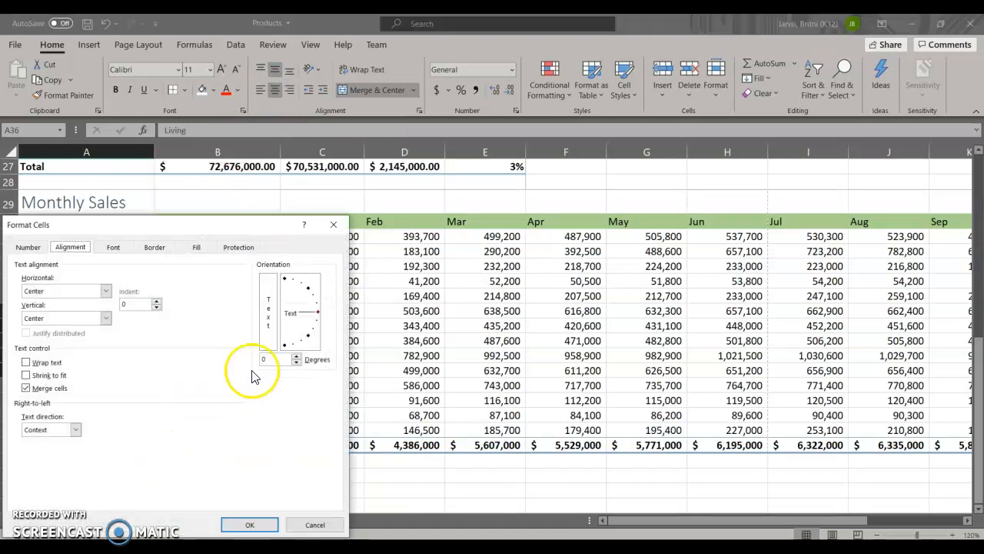
click(75, 248)
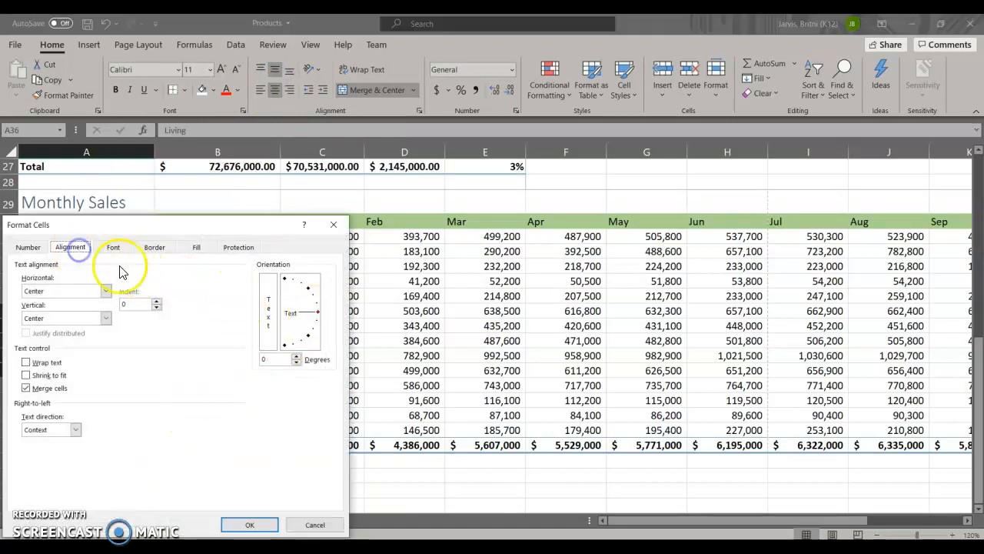
drag(320, 317, 280, 275)
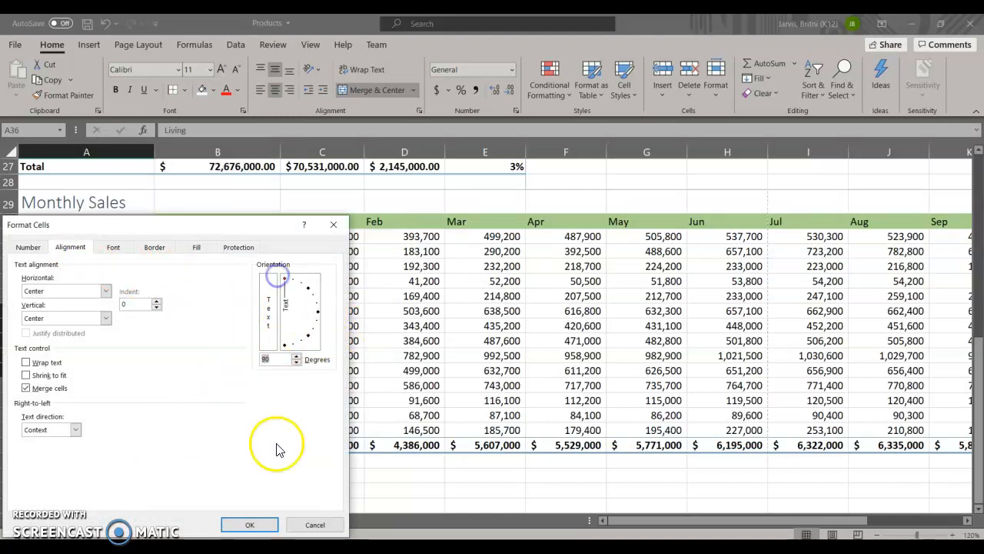
click(251, 531)
Step: Merge the Utility category cells A41:A44 and center the text horizontally and vertically
click(52, 418)
drag(46, 389, 50, 427)
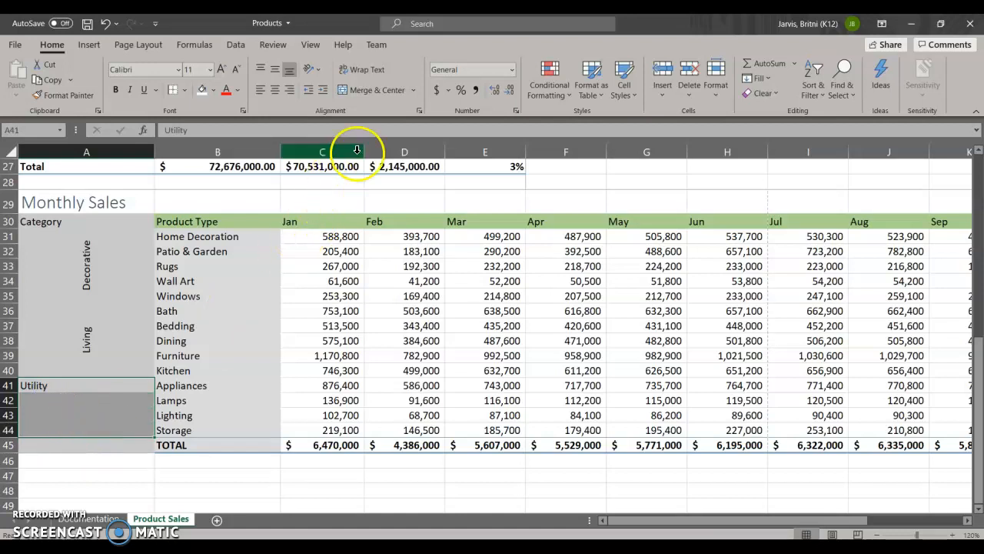
click(376, 91)
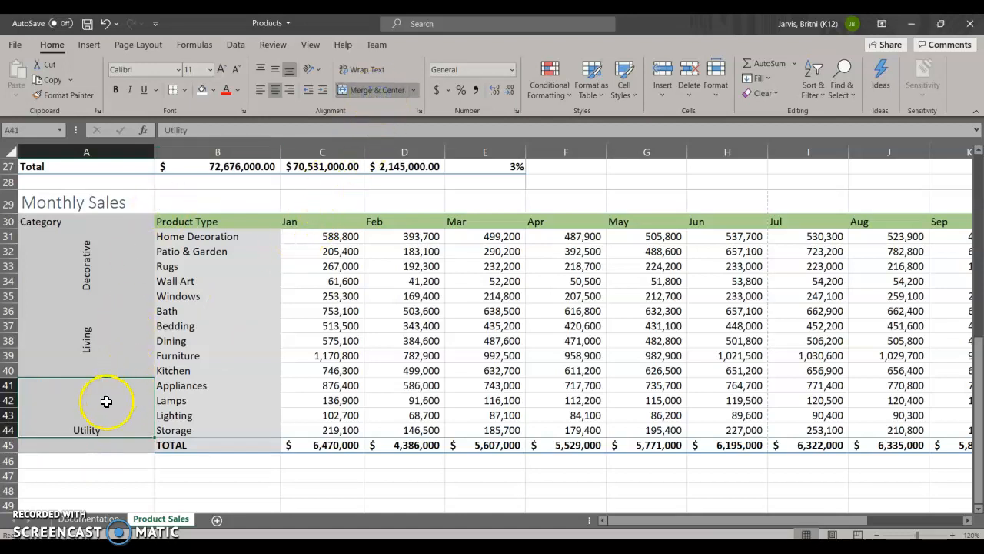
click(275, 68)
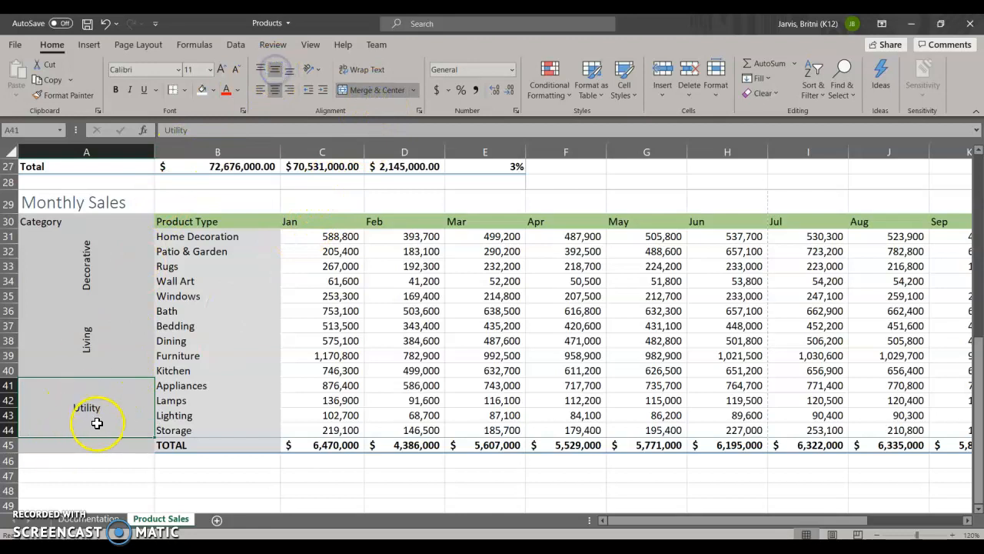
Step: Rotate the text in the merged Utility cell to 90 degrees
right_click(101, 421)
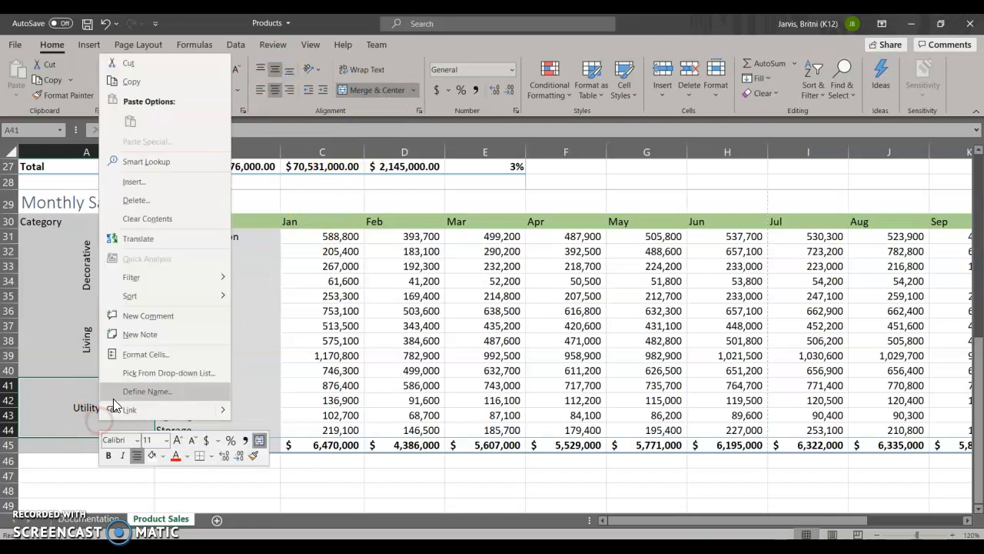
click(143, 354)
click(284, 243)
click(249, 492)
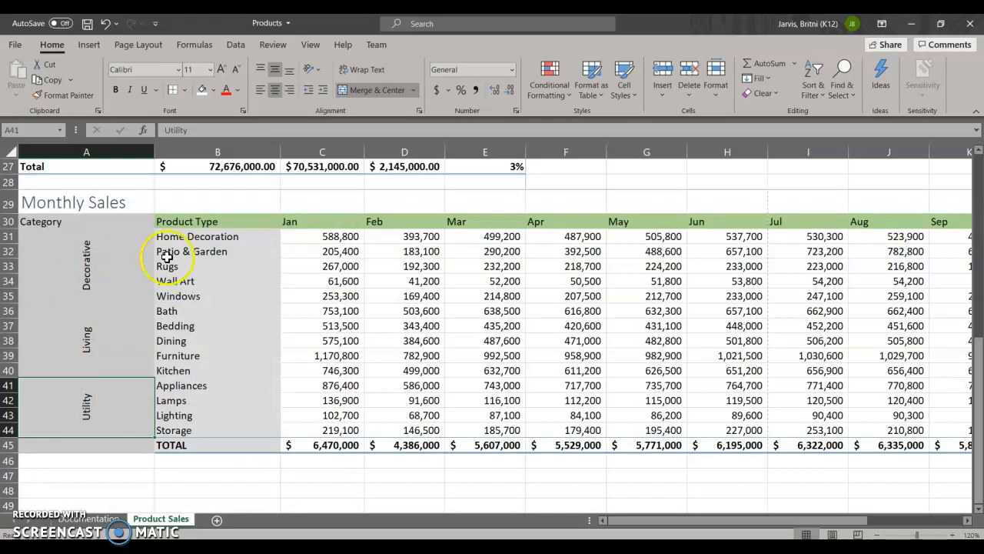
Step: Narrow column A with the rotated category labels to about two thirds of its width
drag(153, 151, 153, 152)
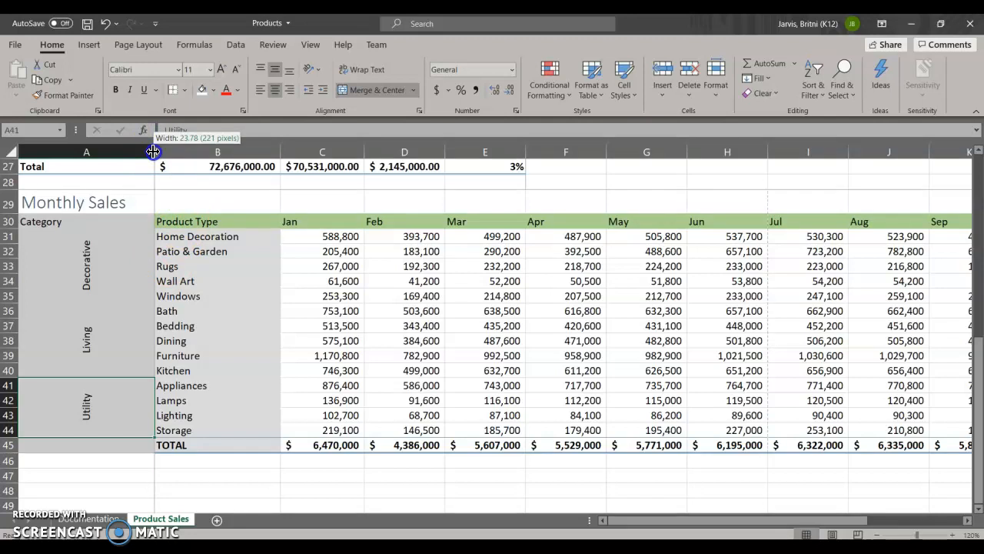
drag(153, 152, 153, 152)
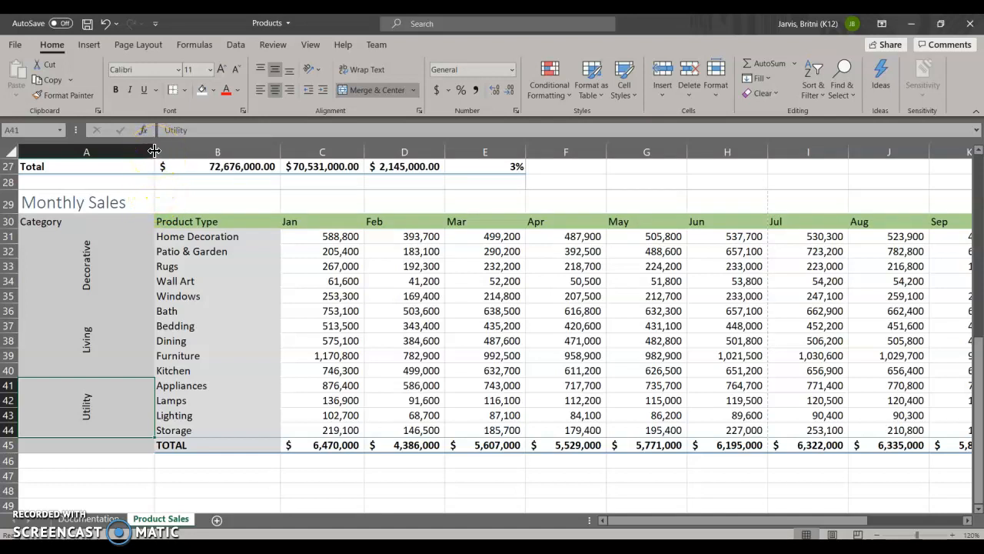
drag(154, 151, 110, 151)
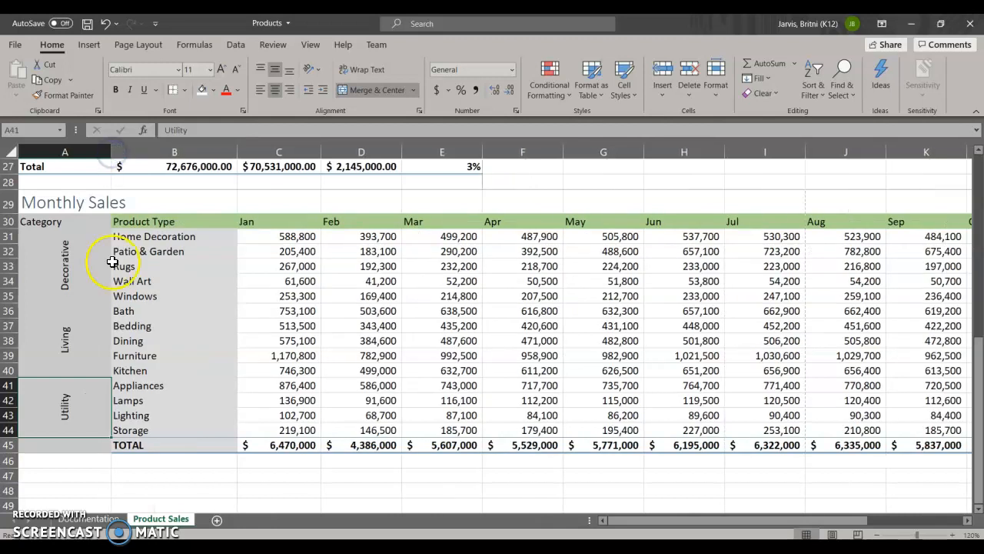
click(157, 309)
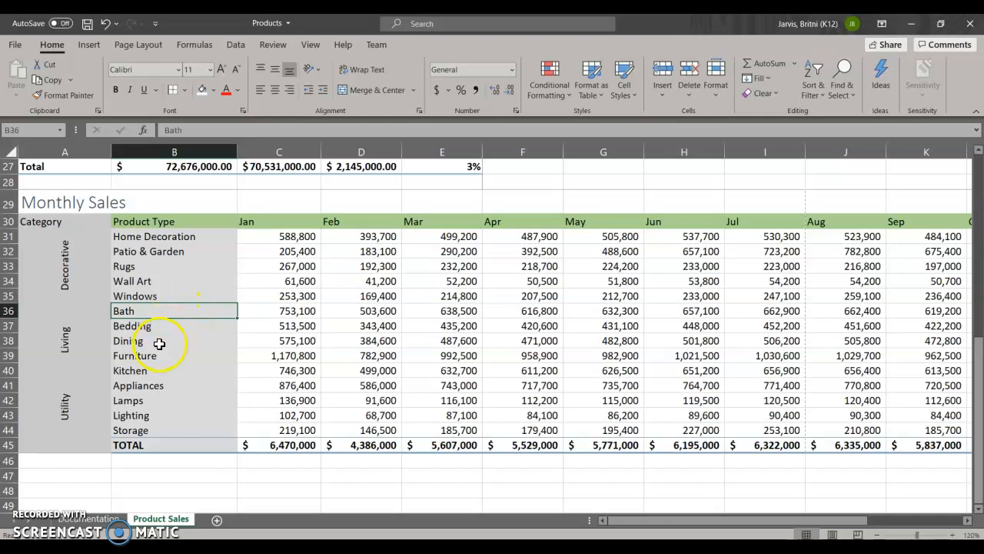
Step: Apply Thick Outside Borders around the Decorative category rows in A31:O35
click(47, 244)
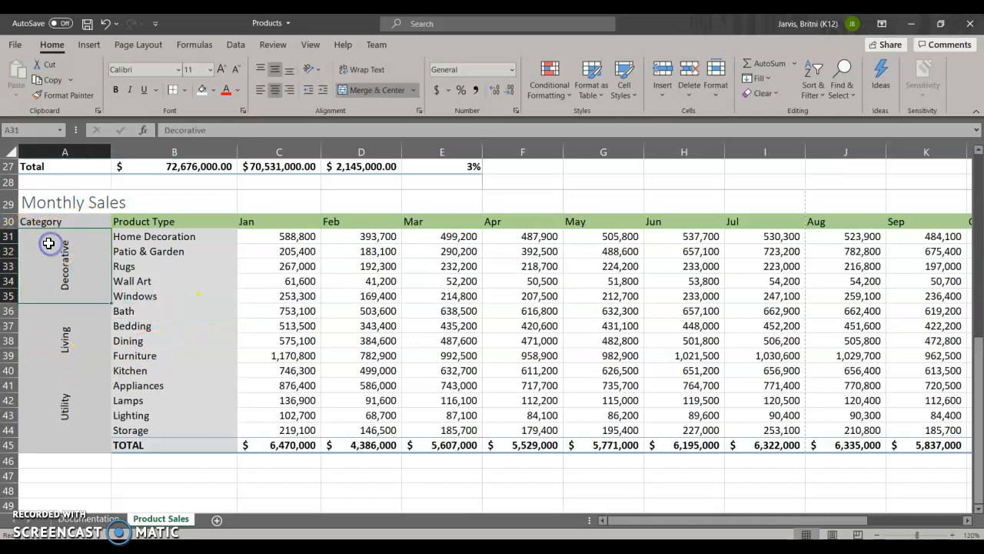
drag(47, 244, 797, 262)
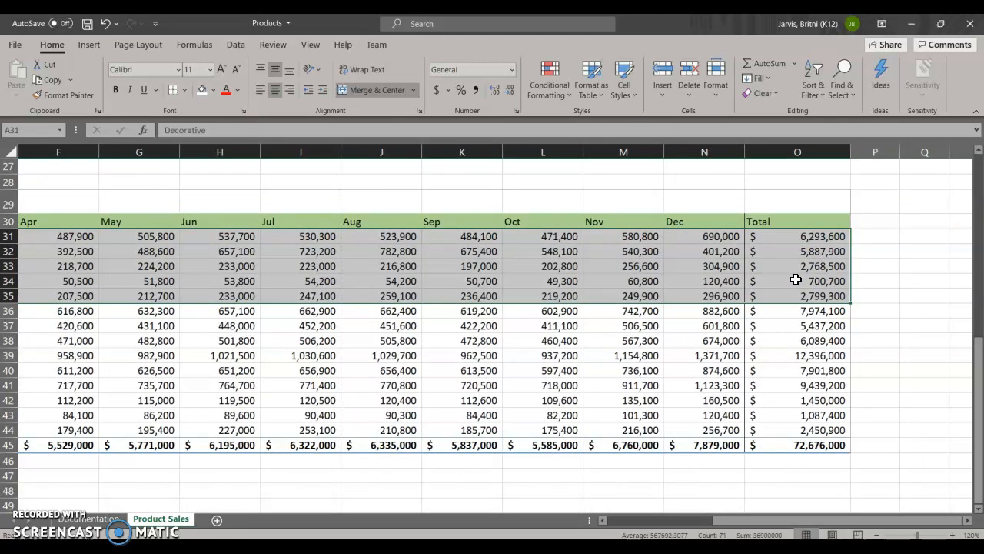
click(203, 89)
click(186, 92)
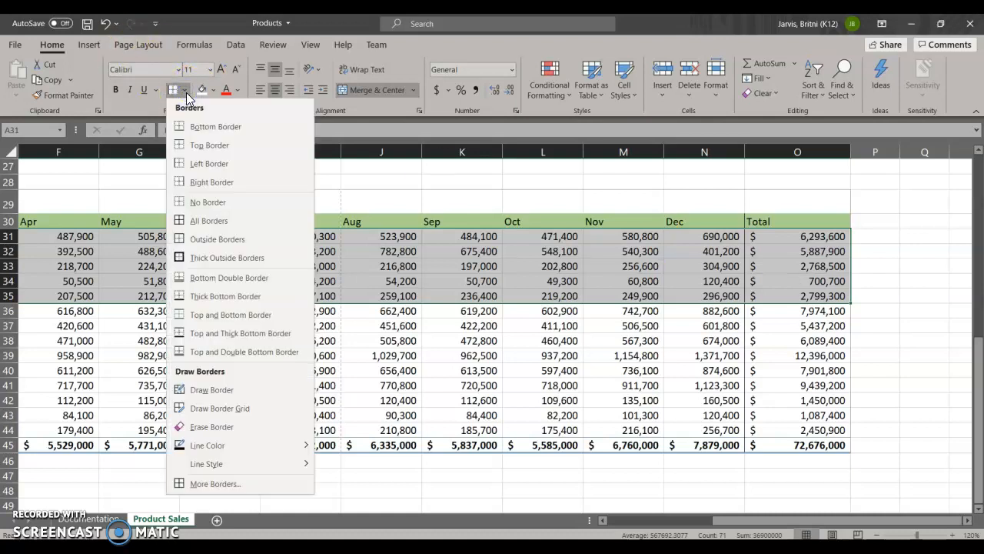
click(235, 264)
scroll(230, 257, left, 3)
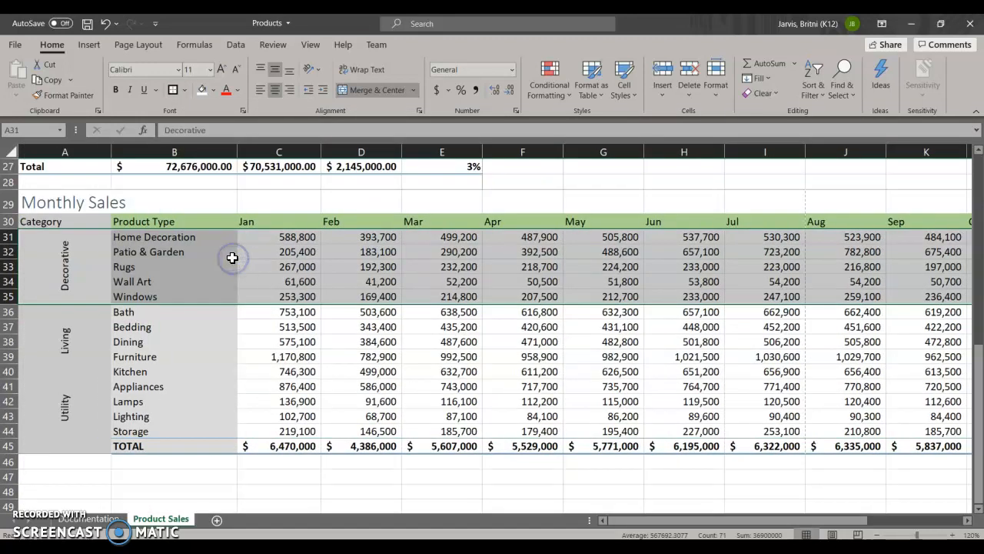
click(168, 341)
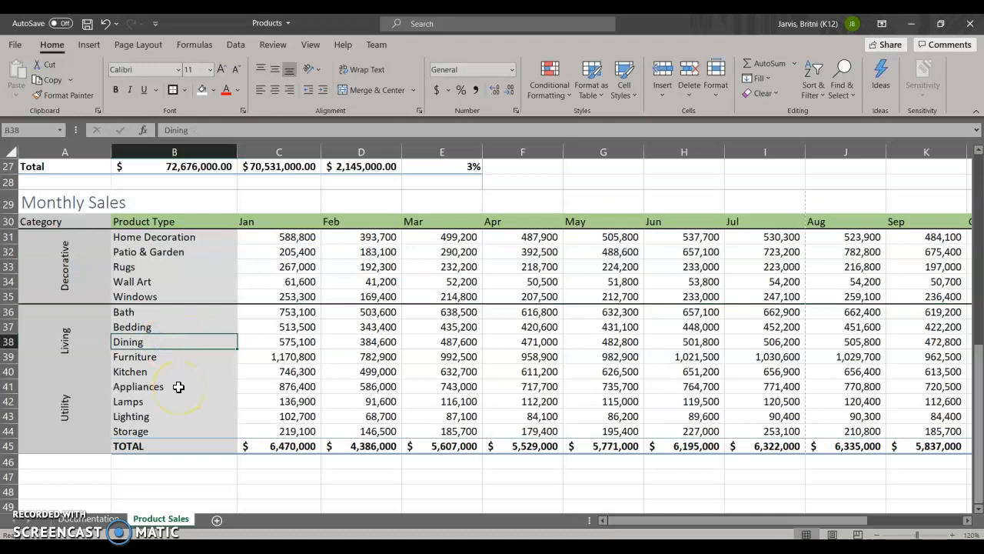
Step: Apply Thick Outside Borders around the Living category rows in A36:O40
click(34, 313)
drag(34, 313, 786, 317)
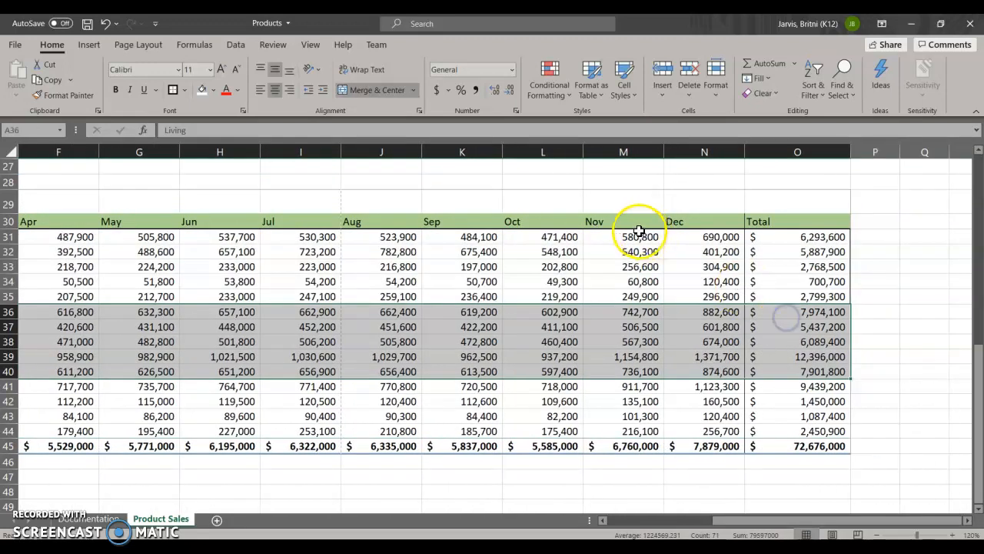
click(185, 91)
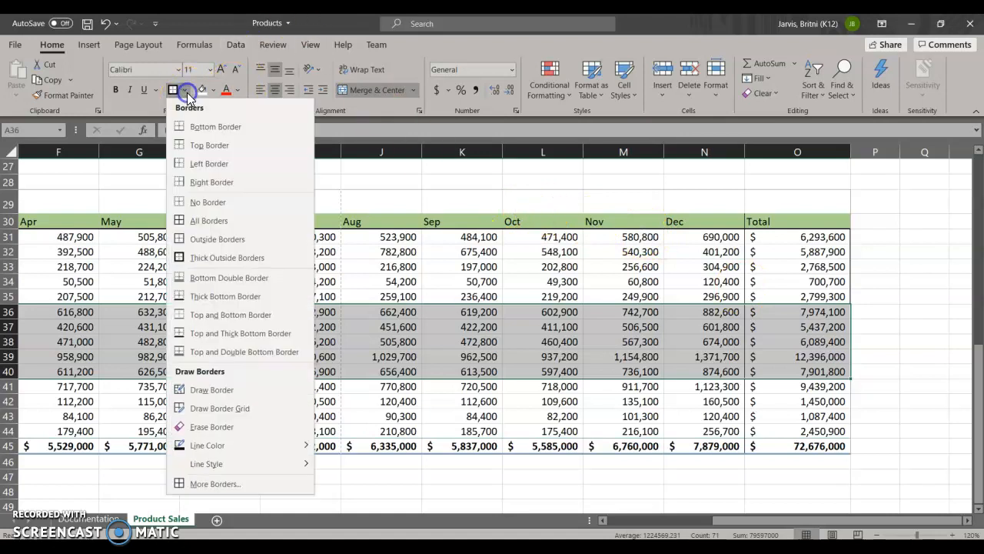
click(194, 257)
Step: Apply Thick Outside Borders around the Utility category rows in A41:O44
drag(26, 395, 876, 394)
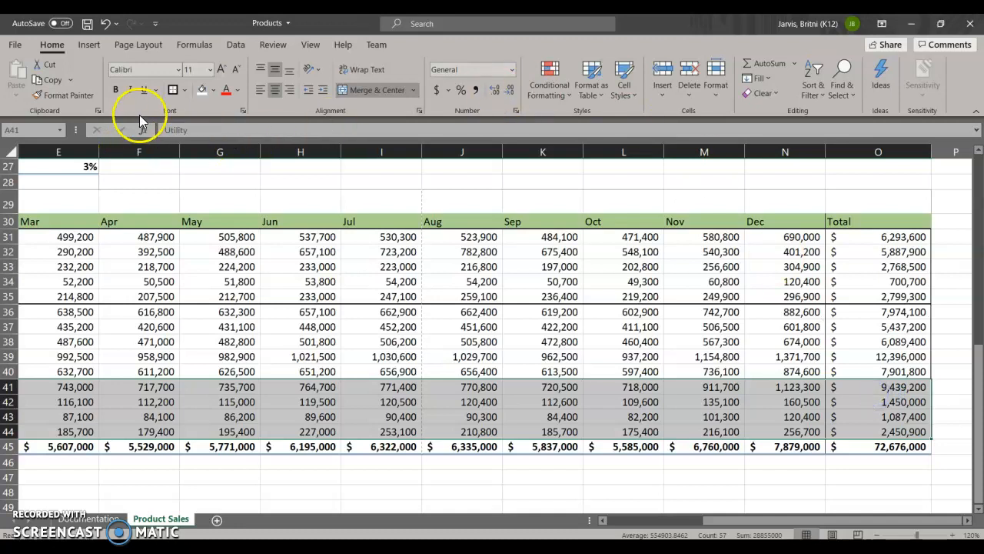
click(173, 90)
click(369, 340)
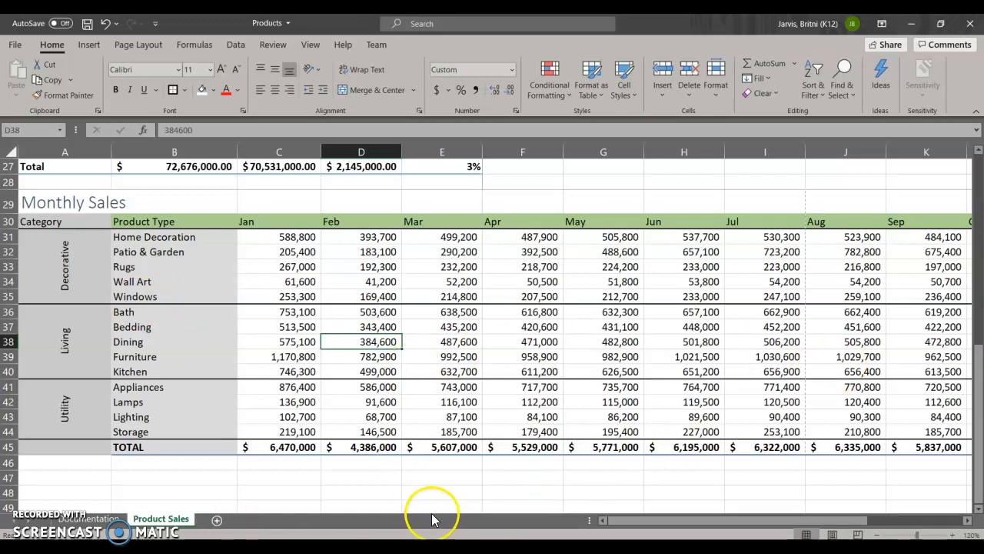
Step: Start a Top 10 Items conditional formatting rule for the product totals in O31:O44, with the rank set to 3
drag(604, 520, 811, 521)
drag(907, 231, 901, 435)
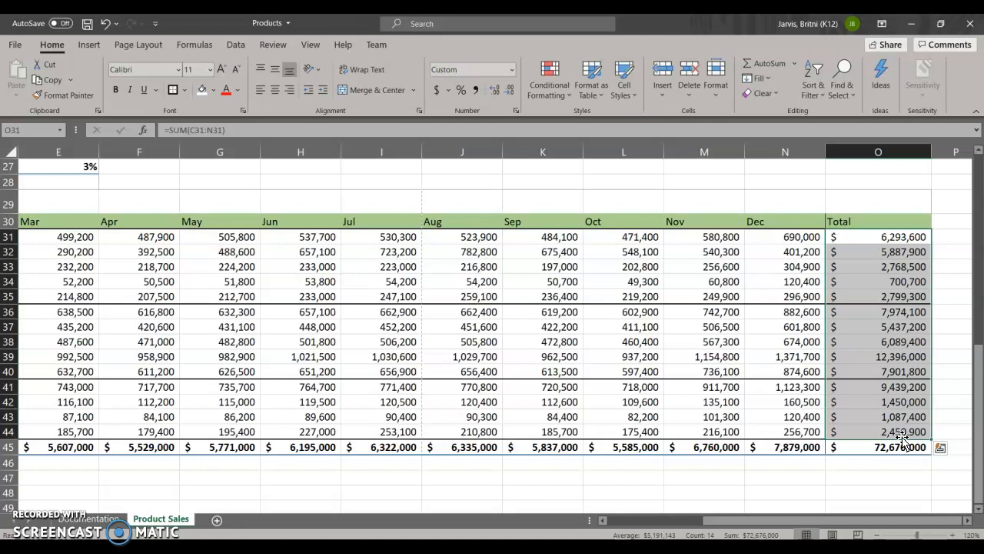
click(569, 95)
mouse_move(577, 147)
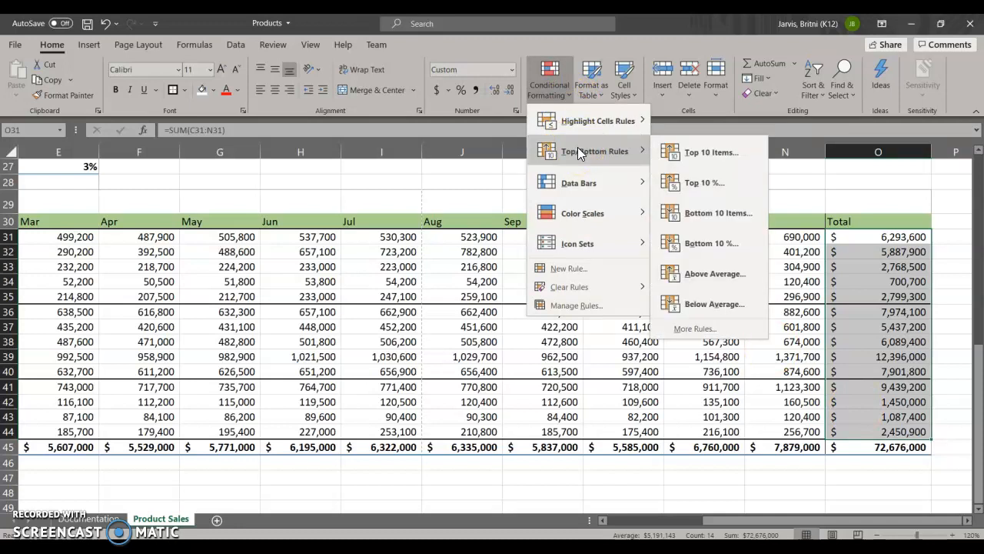
click(703, 156)
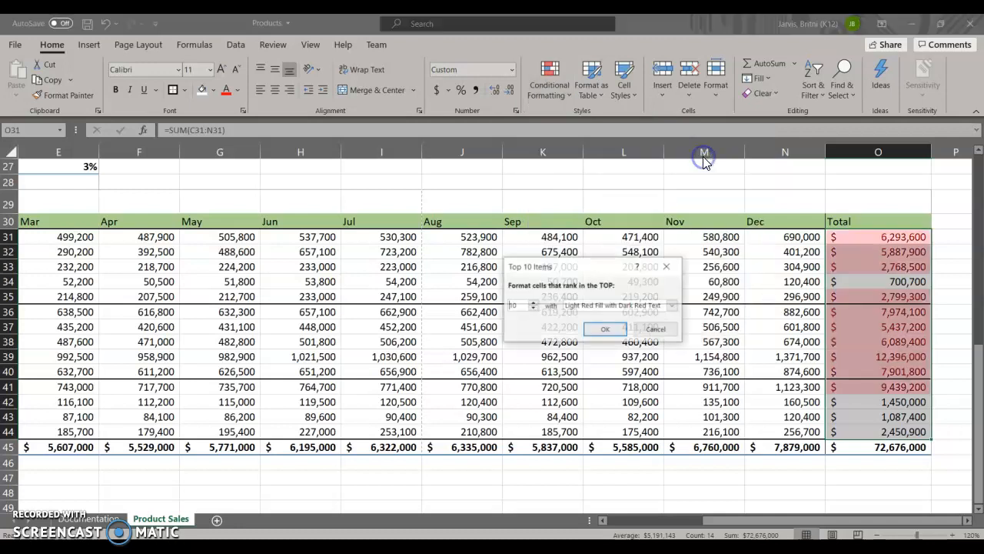
click(514, 305)
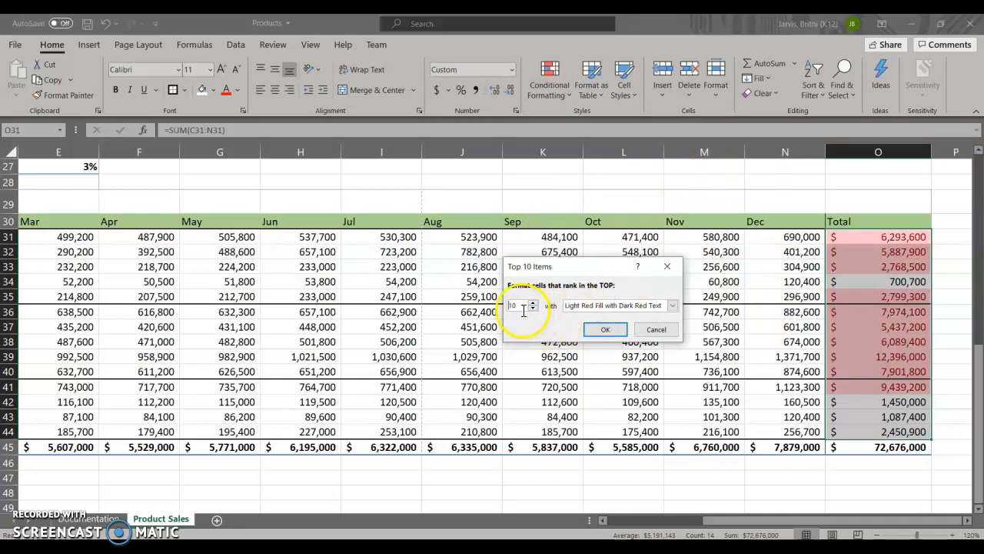
drag(524, 309, 491, 297)
text(3)
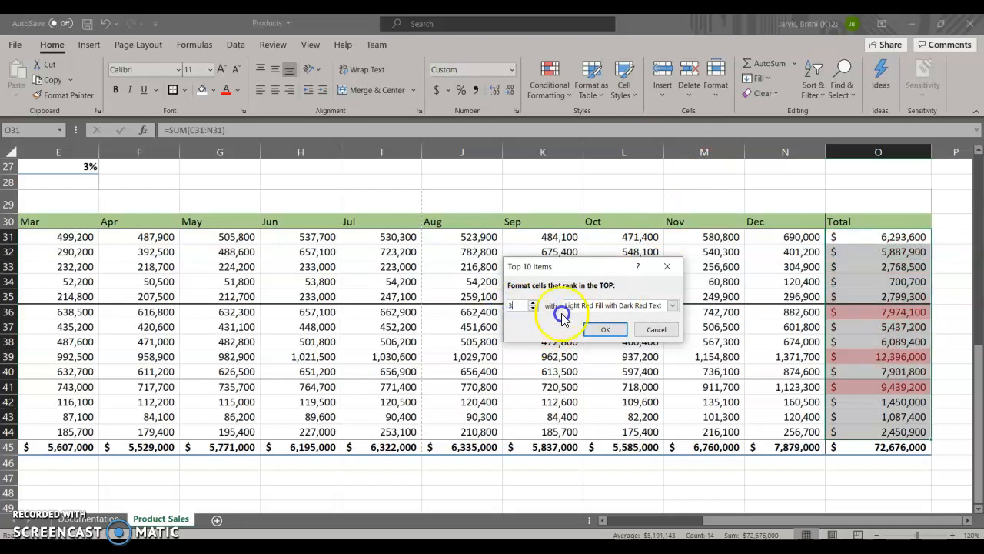
Step: Format the top-ranked totals with Green Fill with Dark Green Text and apply the rule
click(672, 306)
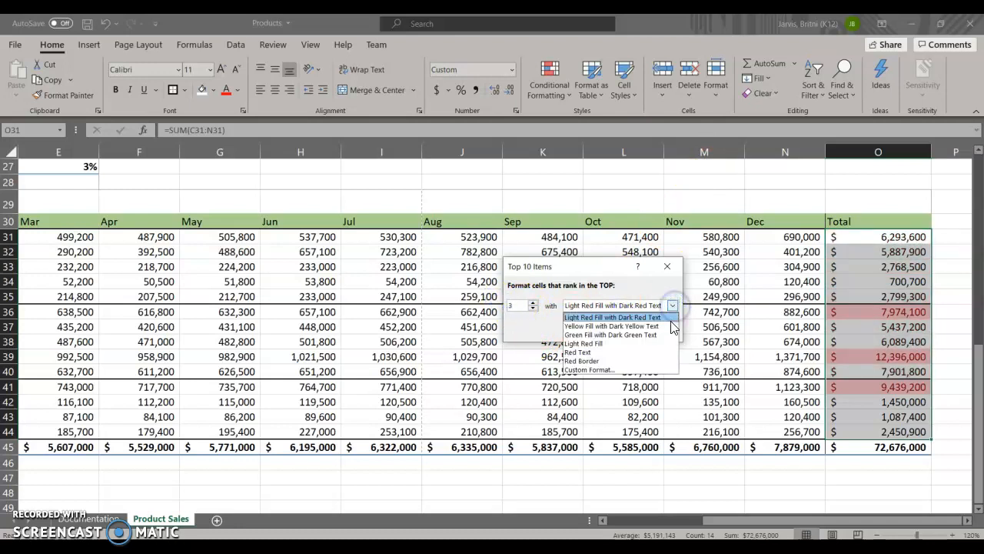
click(654, 334)
click(673, 305)
click(673, 305)
click(605, 329)
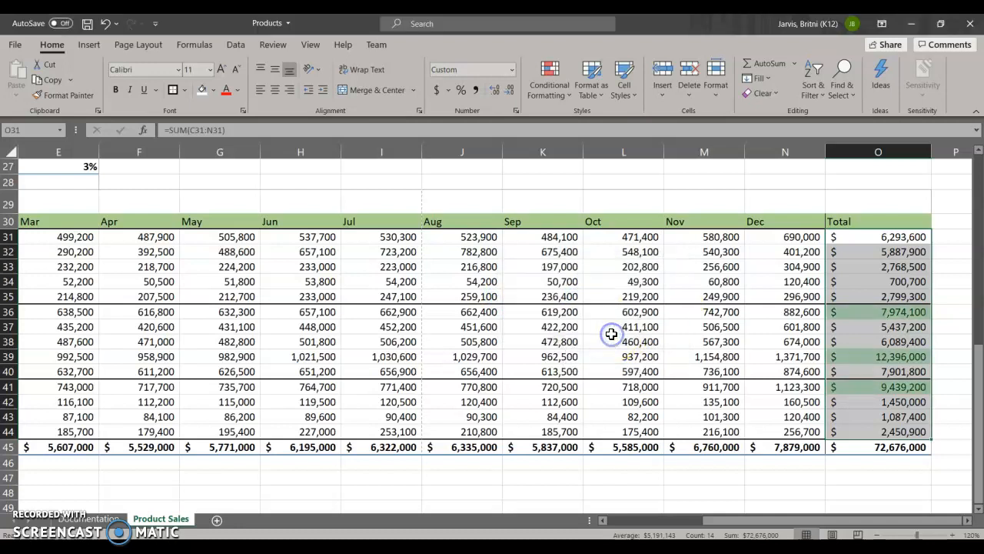
click(875, 269)
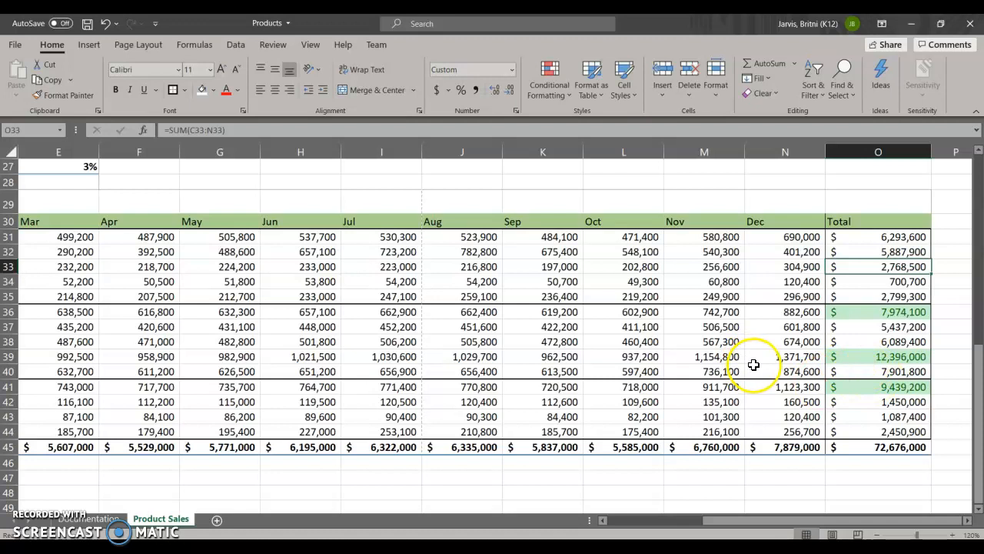
Step: Enter the label "Top 3 Sellers" in cell O29, above the Total heading of the Monthly Sales table
scroll(810, 372, up, 1)
click(875, 245)
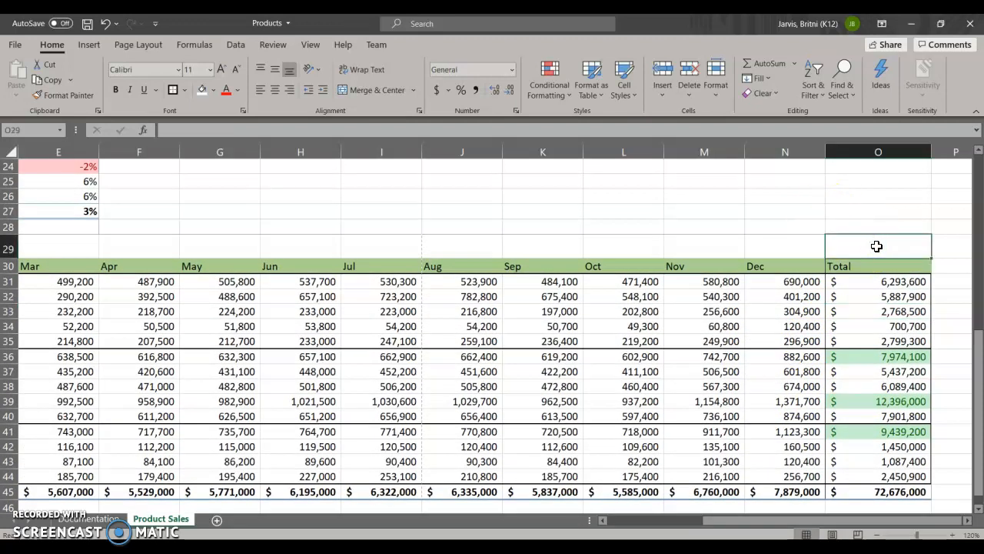
text(Top 3 Se)
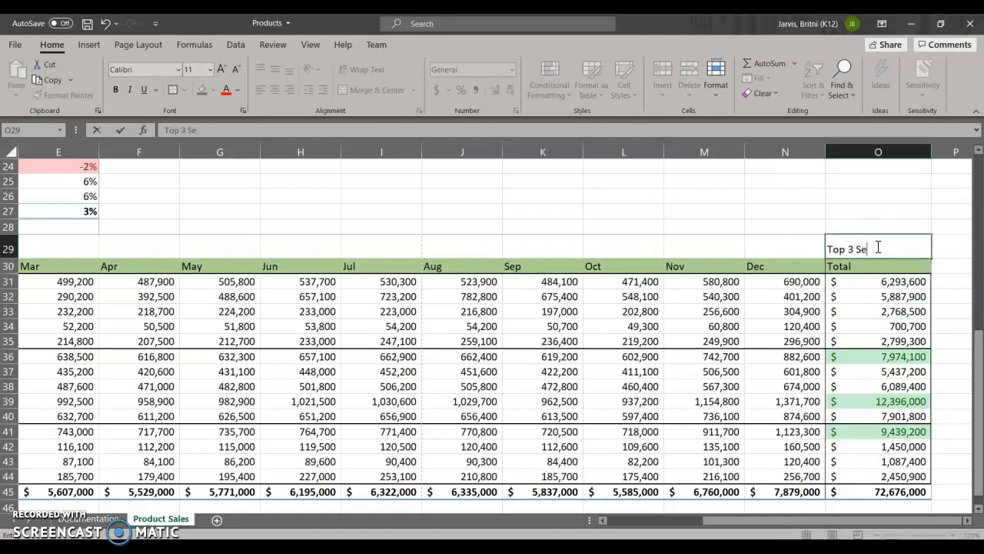
text(llers)
click(887, 225)
Step: Apply a Text that Contains conditional formatting rule for "Top 3 Sellers" to cell O29, using Green Fill with Dark Green Text
click(886, 247)
click(877, 254)
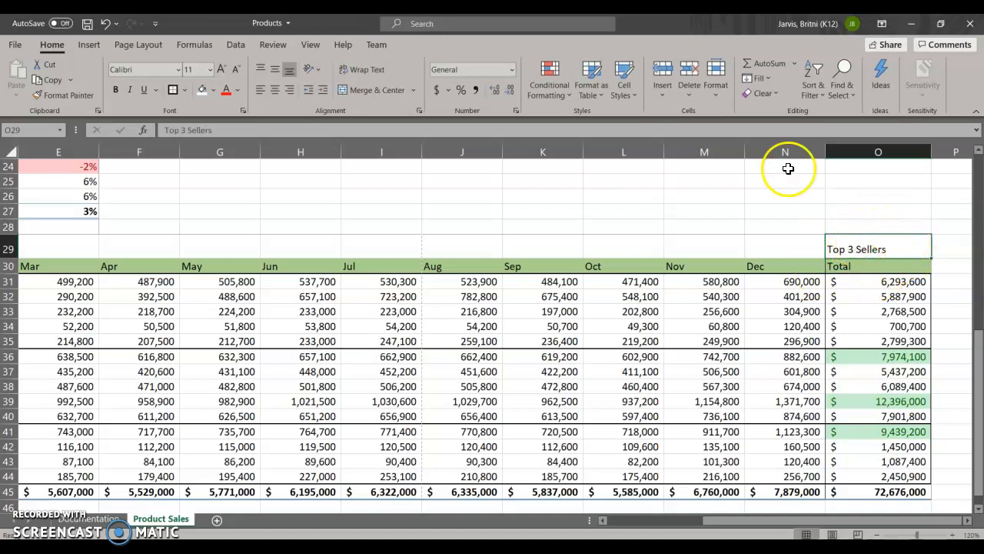
click(569, 95)
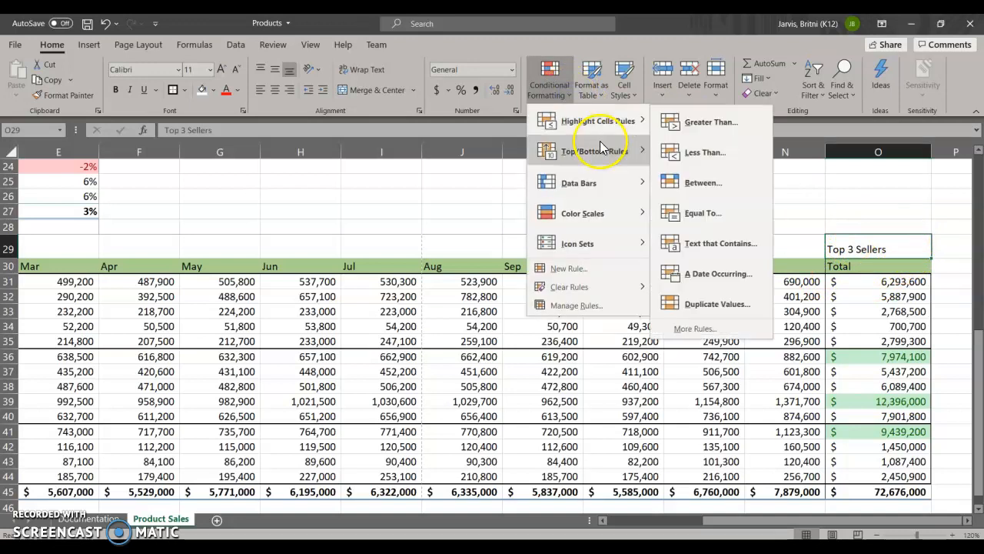
mouse_move(598, 130)
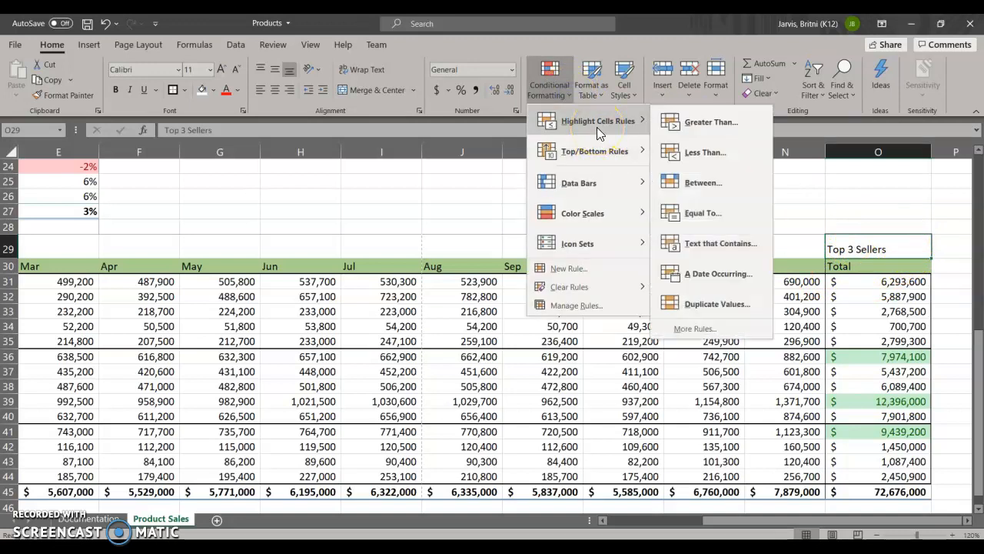
click(703, 245)
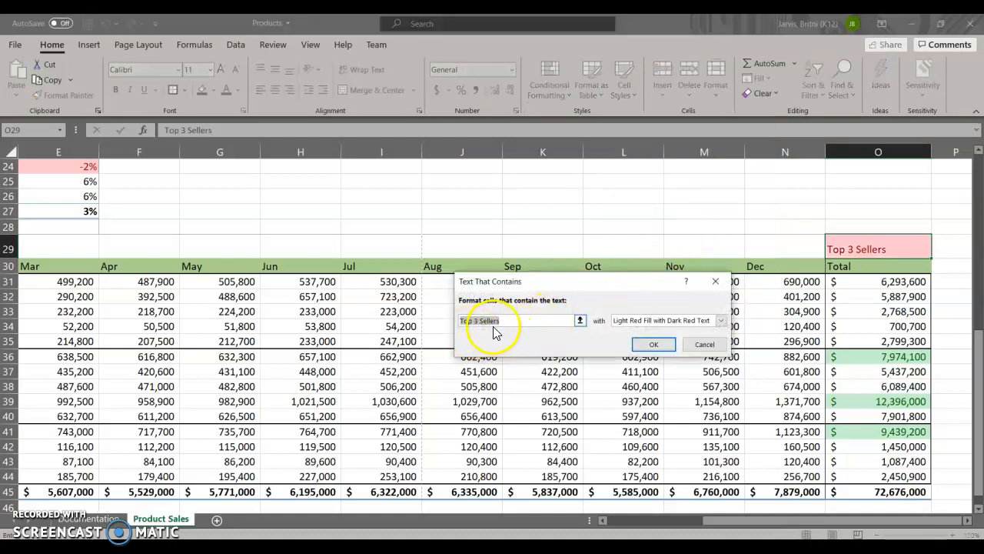
click(721, 320)
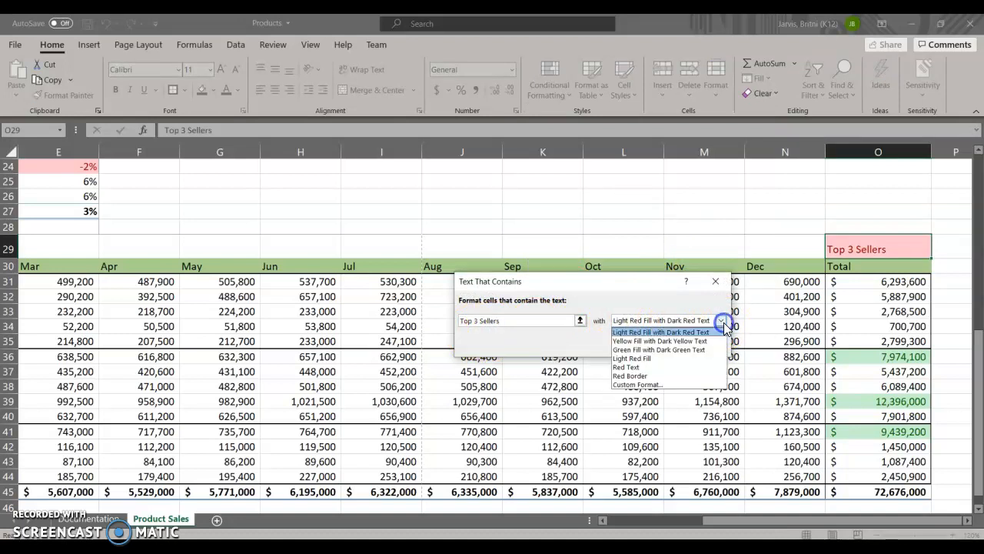
click(696, 349)
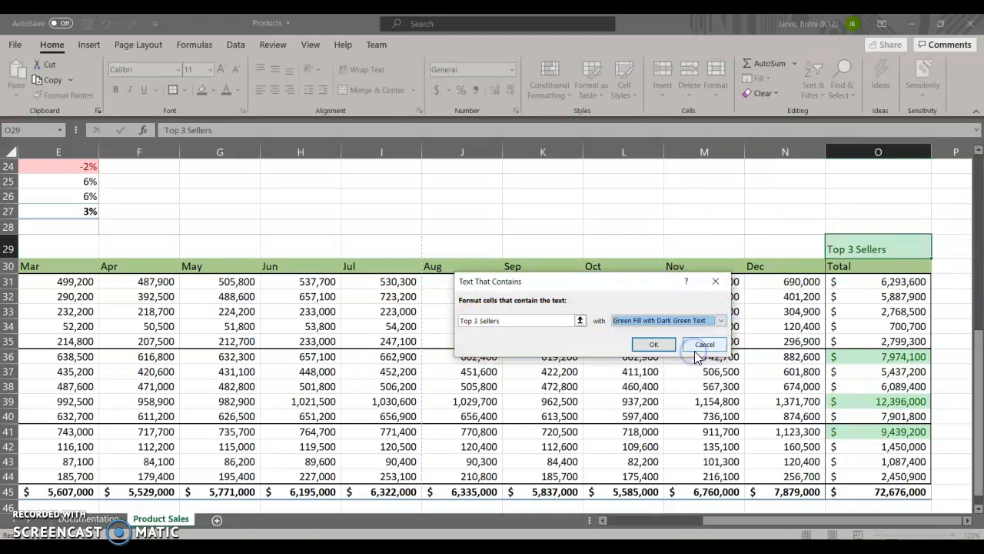
click(655, 343)
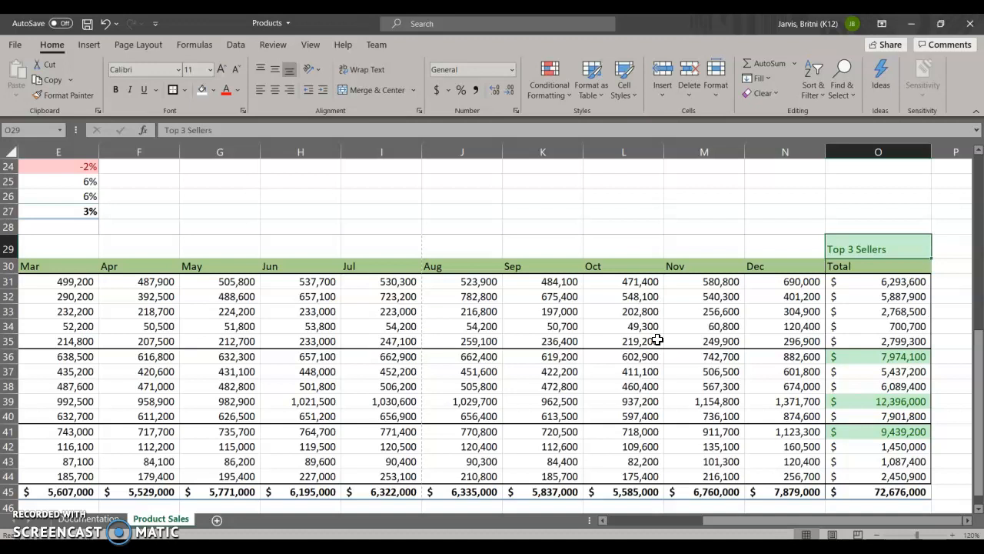
Step: Change the workbook theme to Wisp
click(138, 46)
click(136, 54)
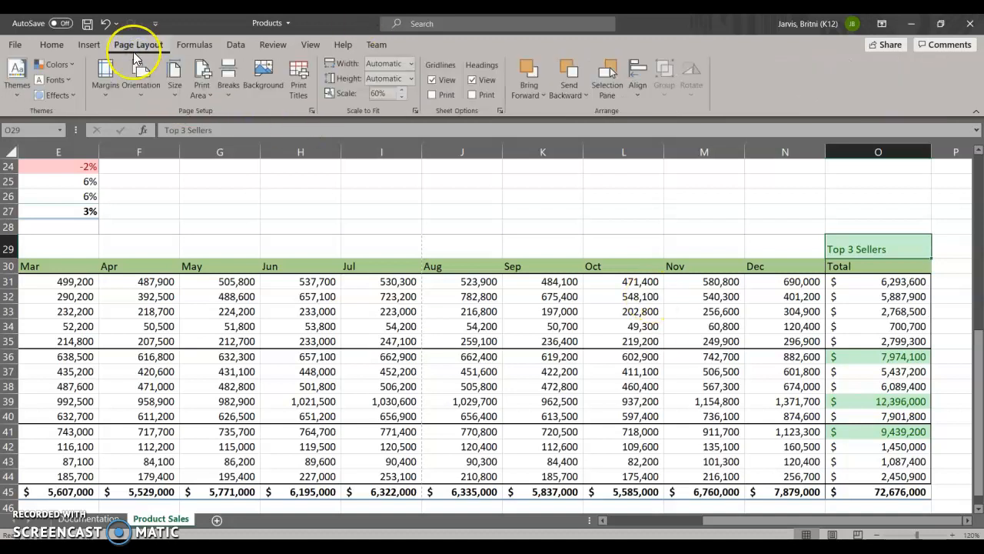
click(16, 77)
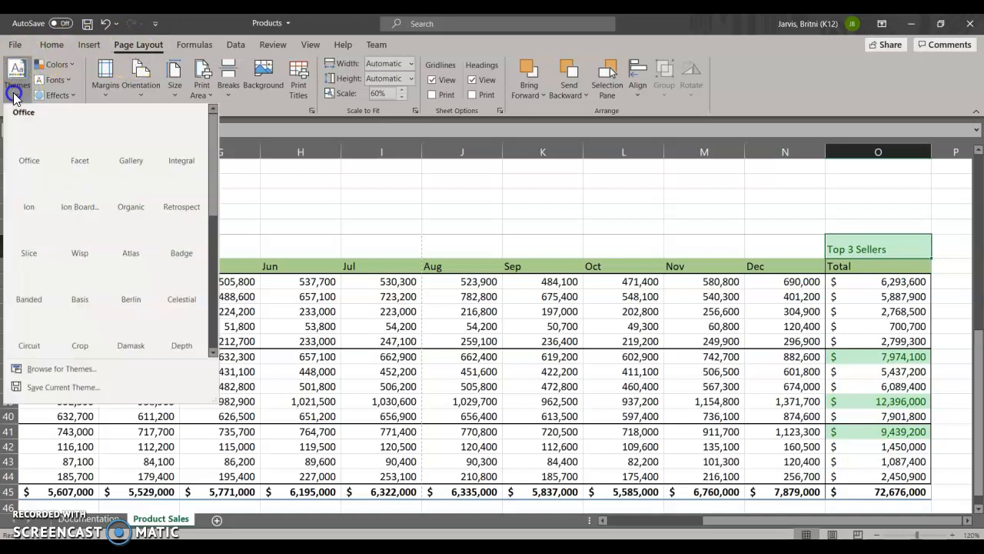
click(213, 354)
click(213, 354)
click(212, 351)
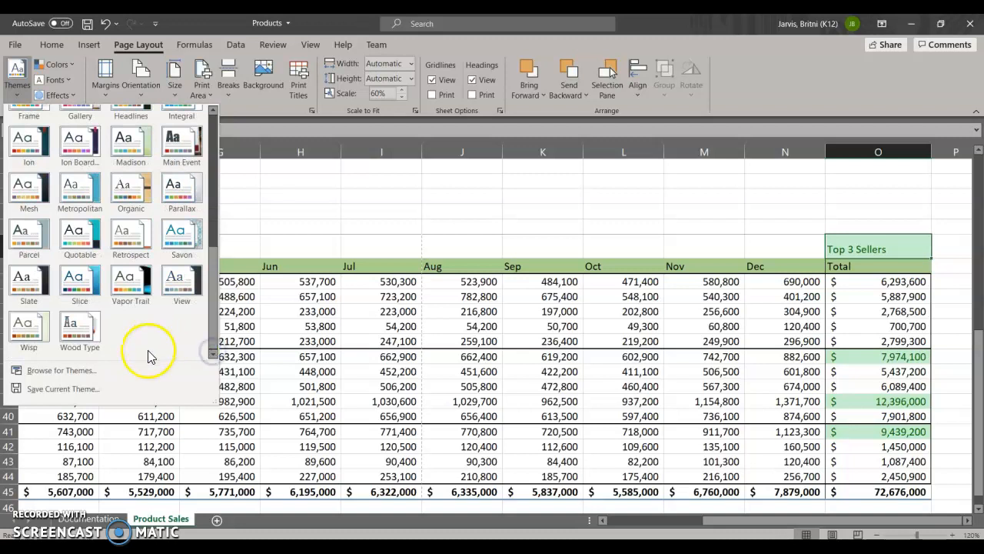
click(36, 326)
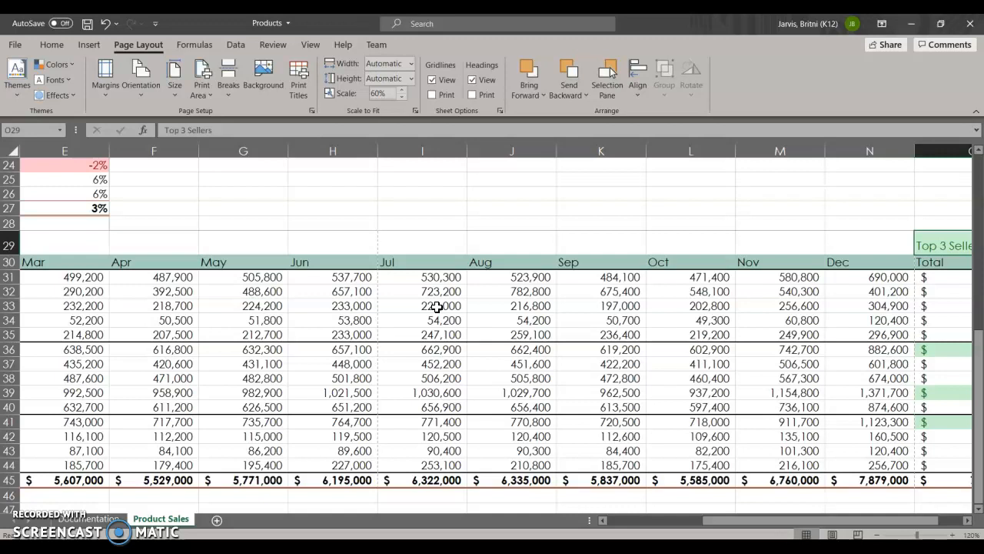
Step: Examine the available cell styles and the first columns of the Monthly Sales table under the applied theme
click(51, 45)
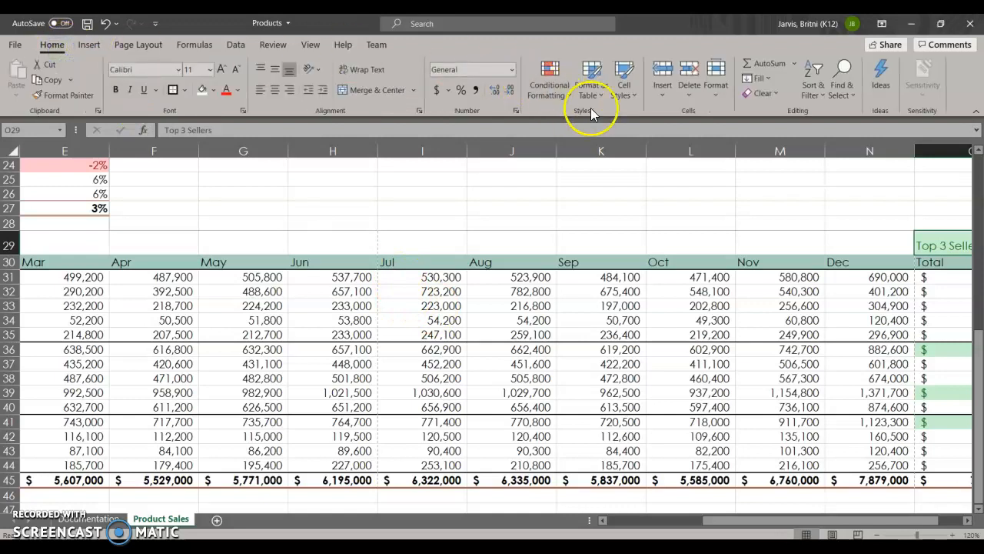
click(626, 99)
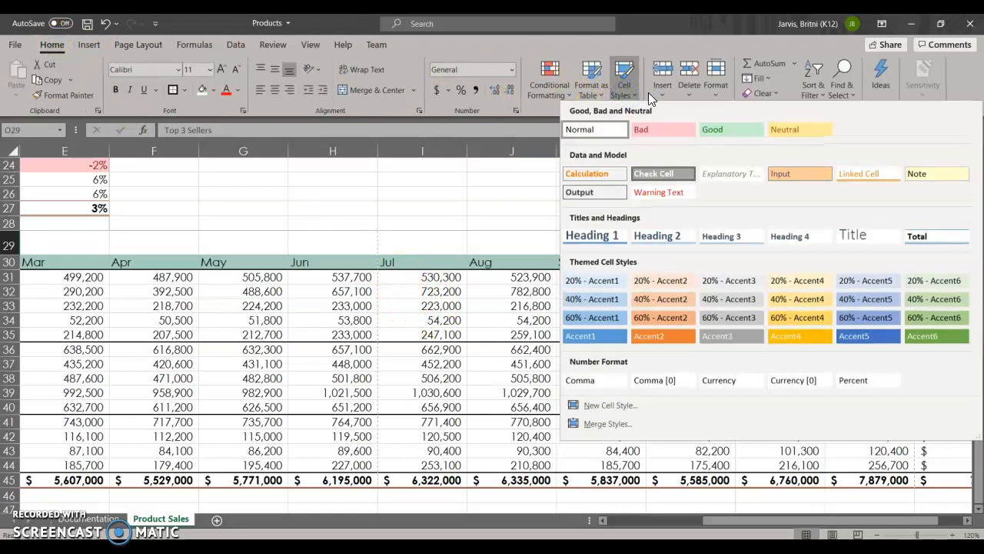
click(440, 227)
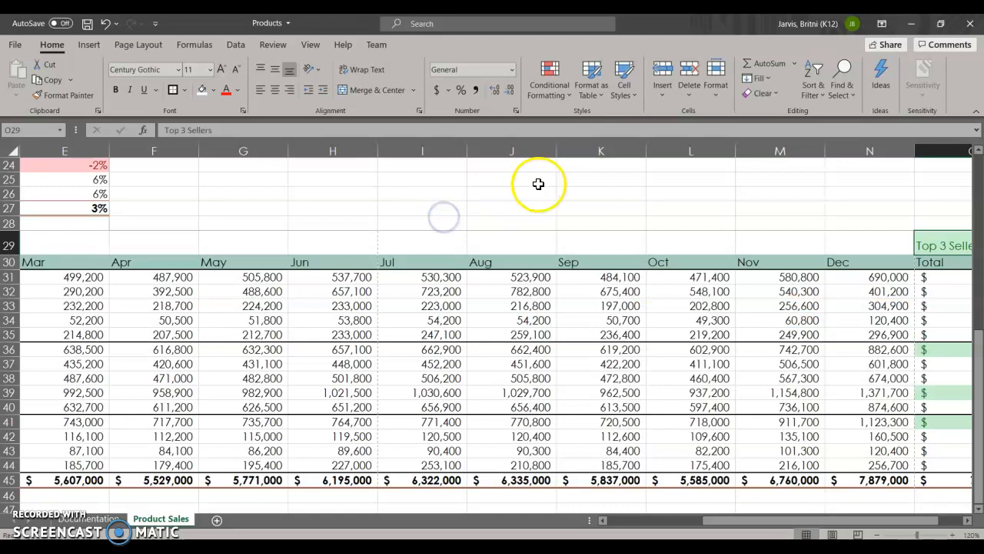
drag(712, 520, 613, 510)
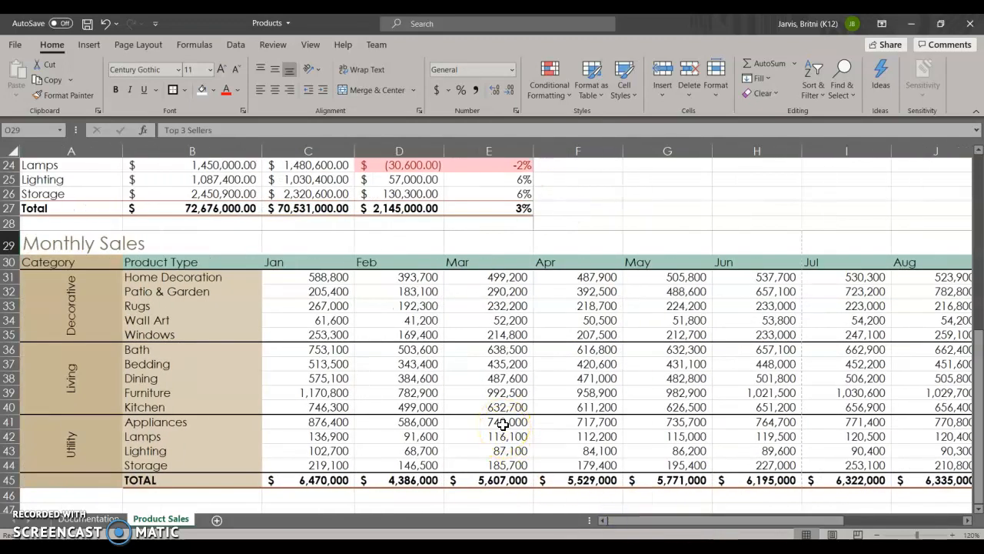